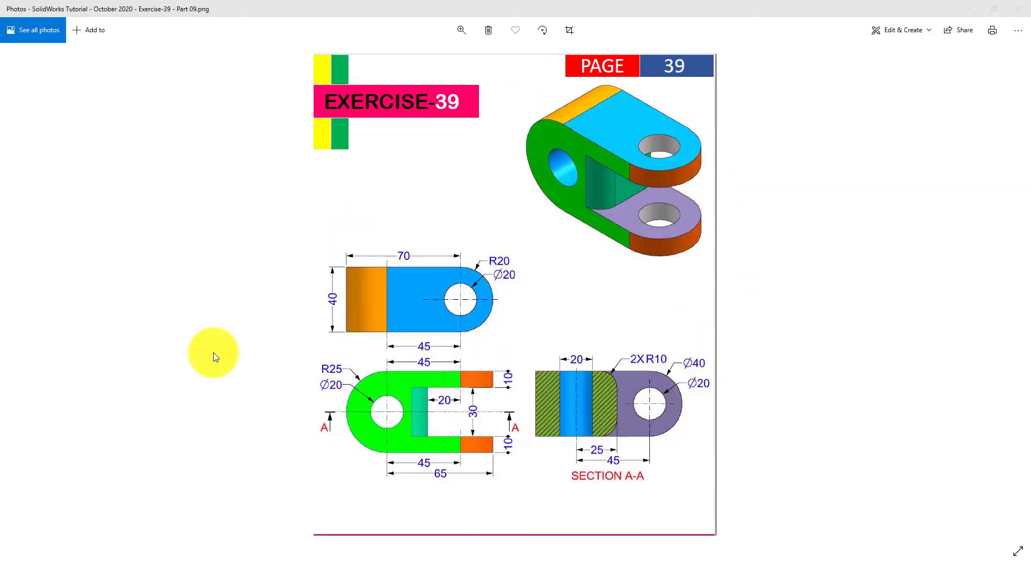
Switch to SOLIDWORKS, create a new part and set its scene to a plain white background.
click(214, 352)
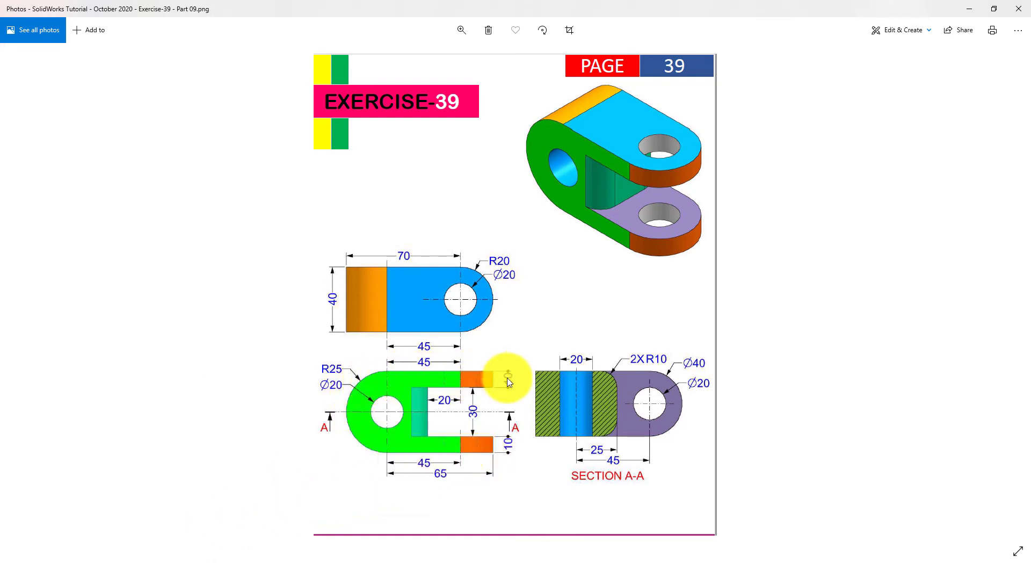
click(168, 558)
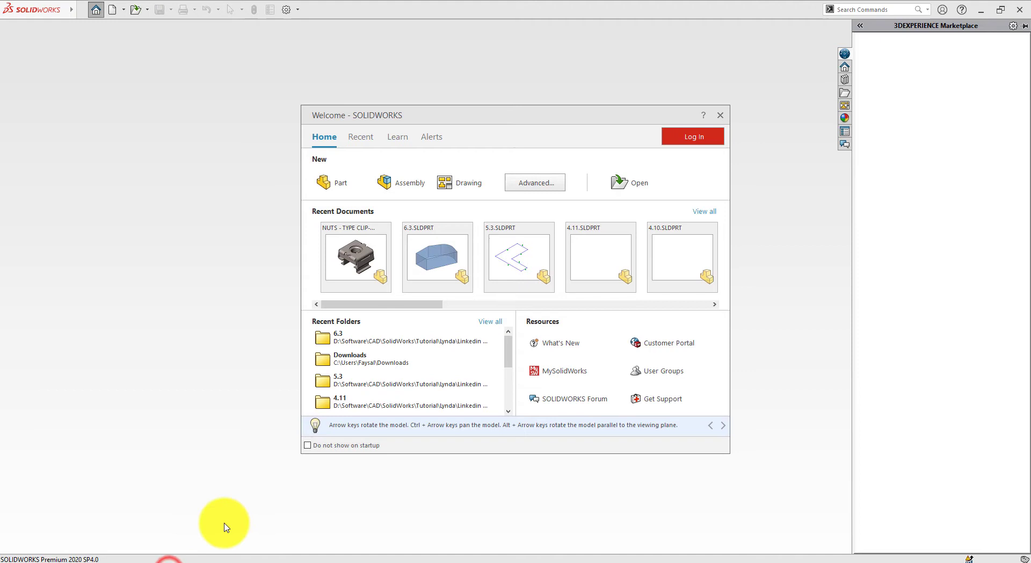
click(333, 185)
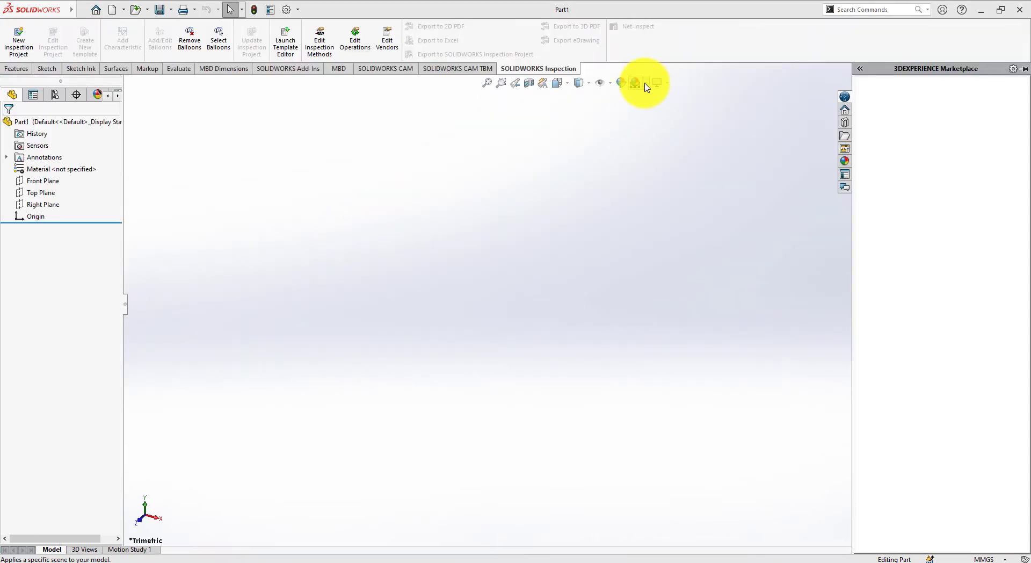
click(647, 88)
click(661, 111)
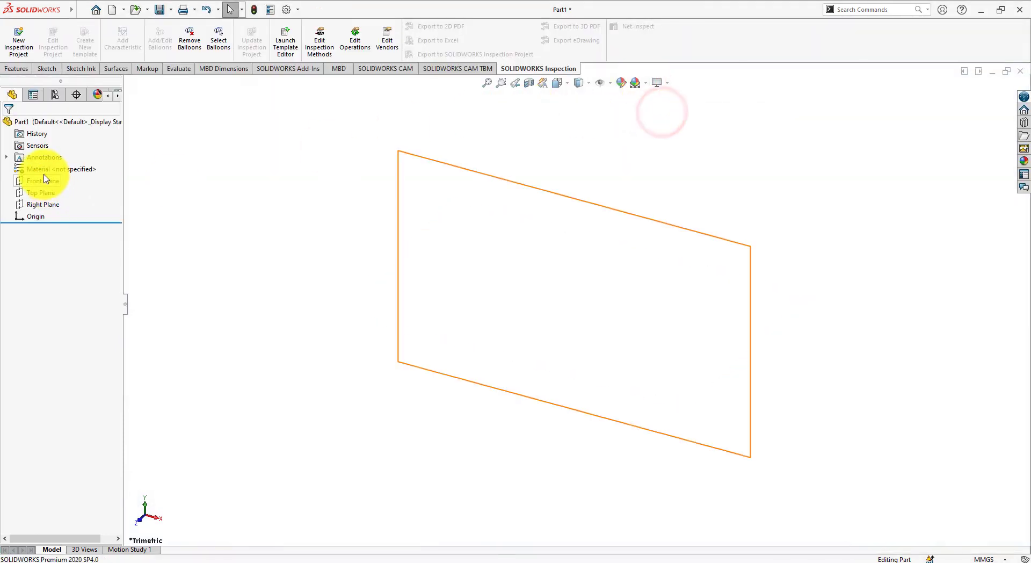
Assign the material AISI 4130 Steel, annealed at 865C, to the part.
right_click(45, 169)
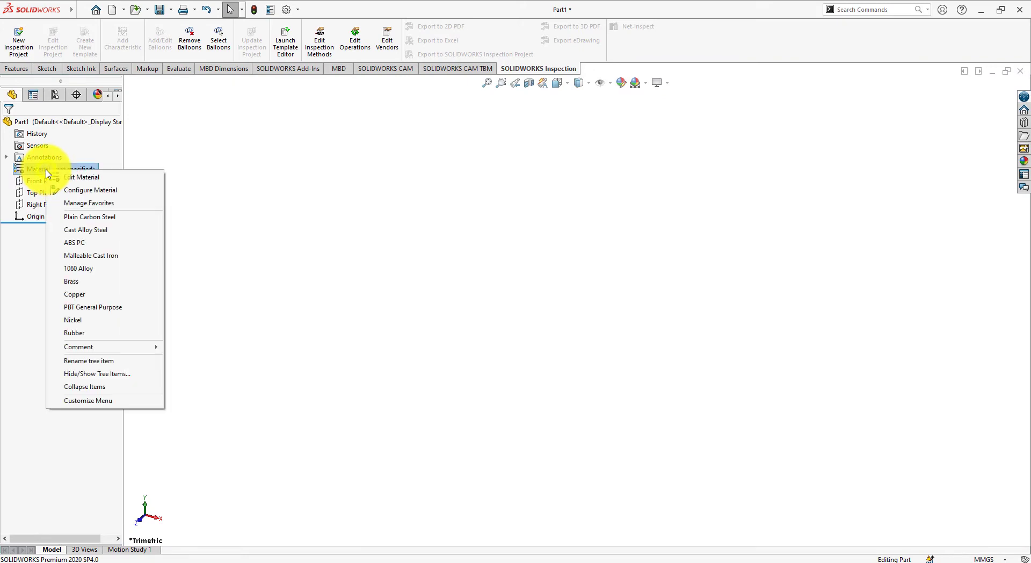
click(82, 178)
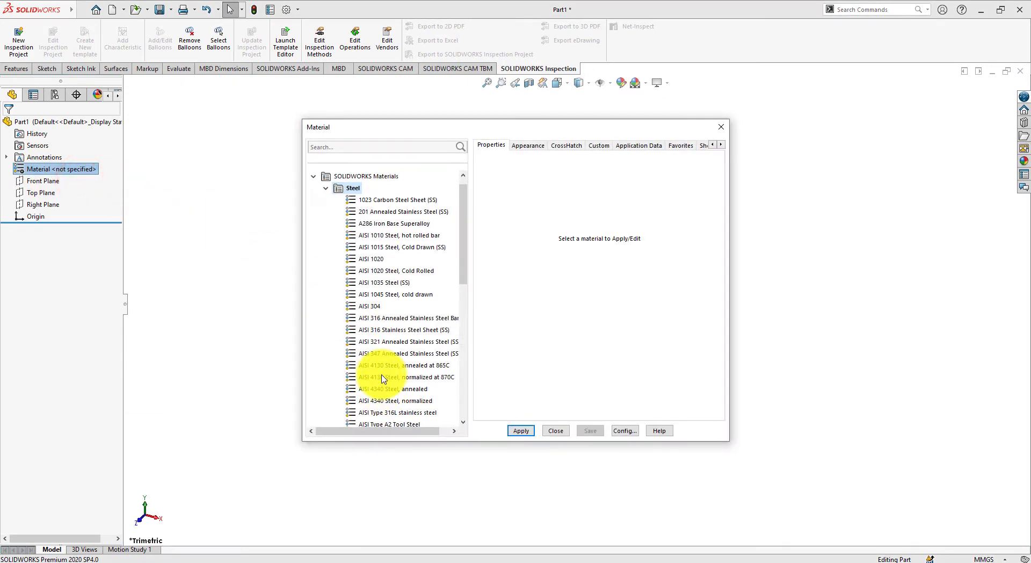
click(383, 366)
click(520, 430)
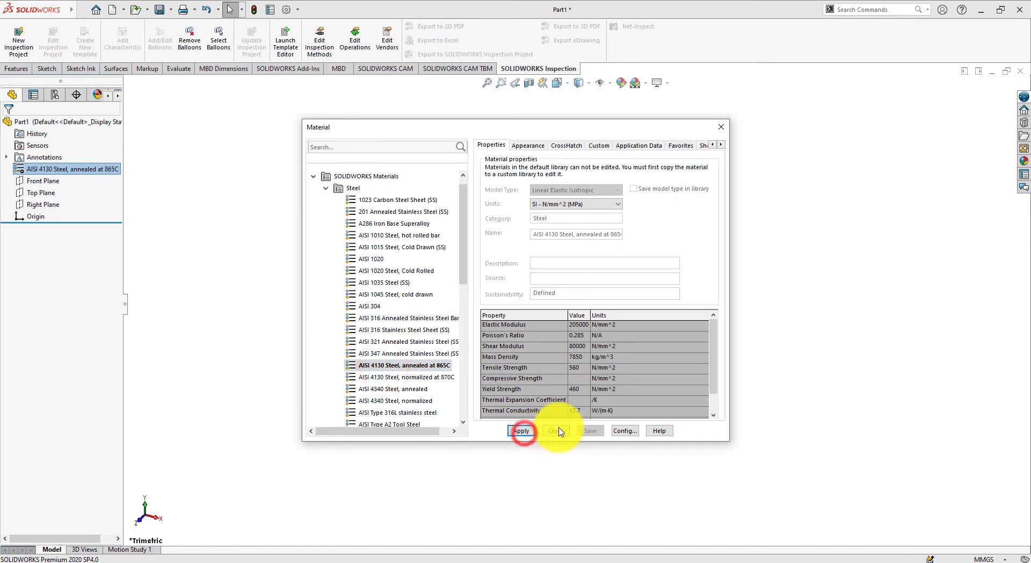
click(556, 430)
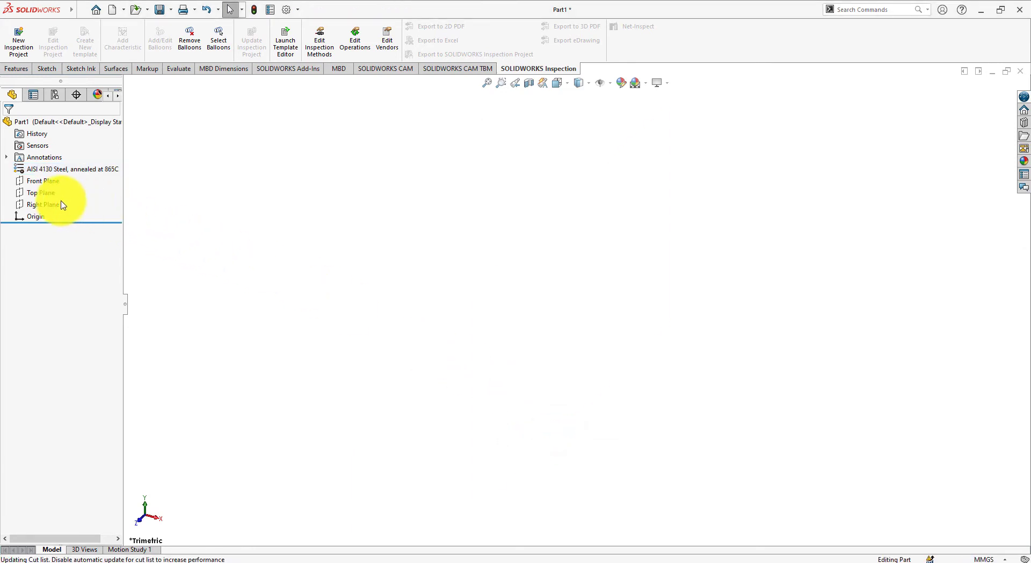
Sketch two concentric circles centred on the origin of the Front Plane, with radii of about 17 mm and 30 mm.
click(50, 186)
click(57, 167)
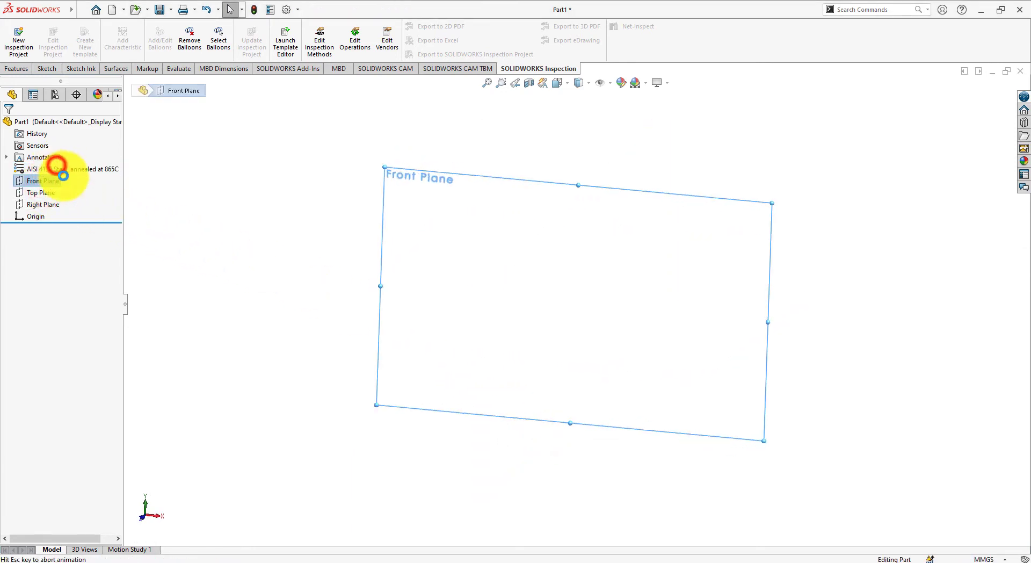
click(92, 28)
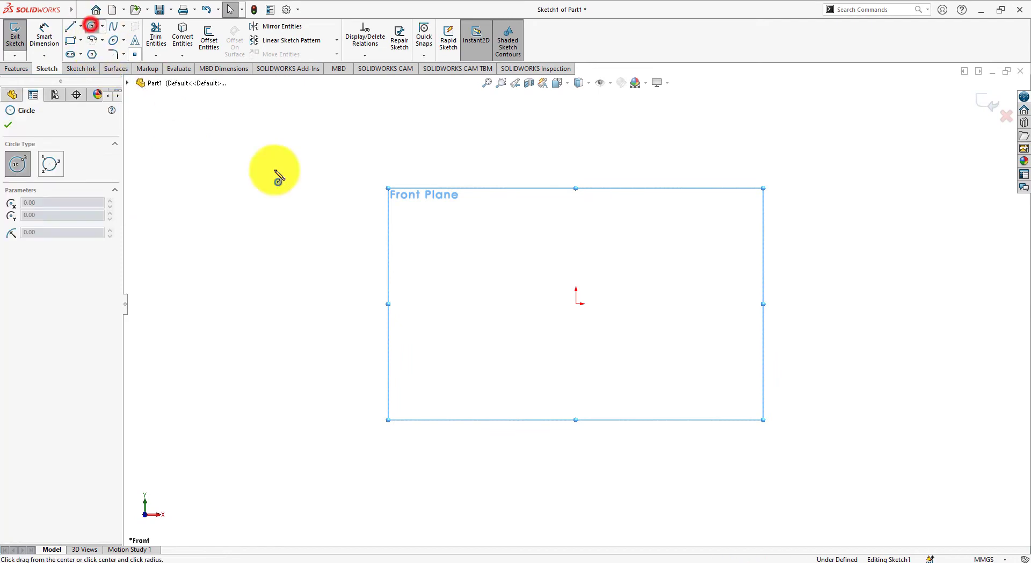
click(576, 304)
click(540, 303)
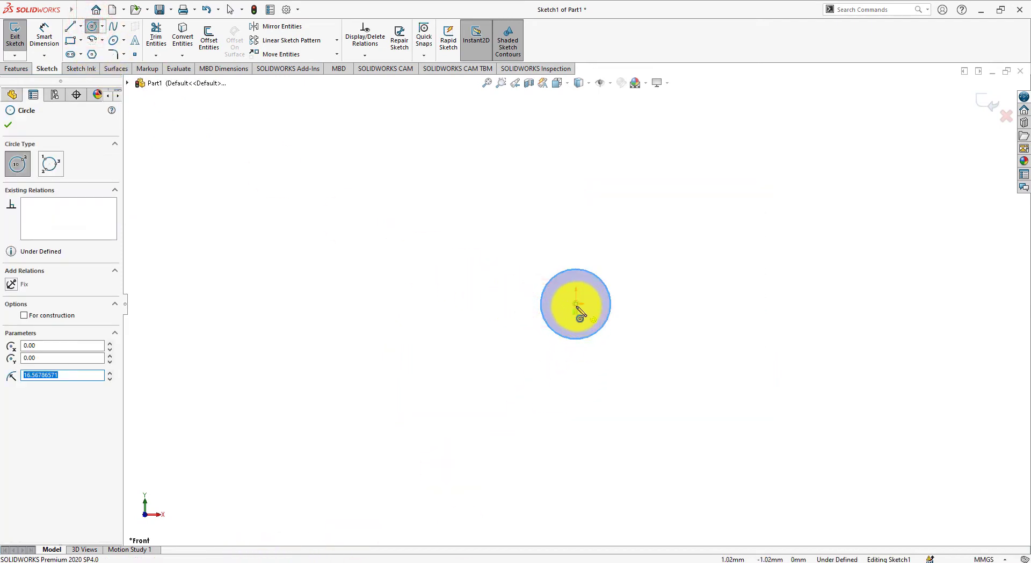
click(576, 305)
click(513, 302)
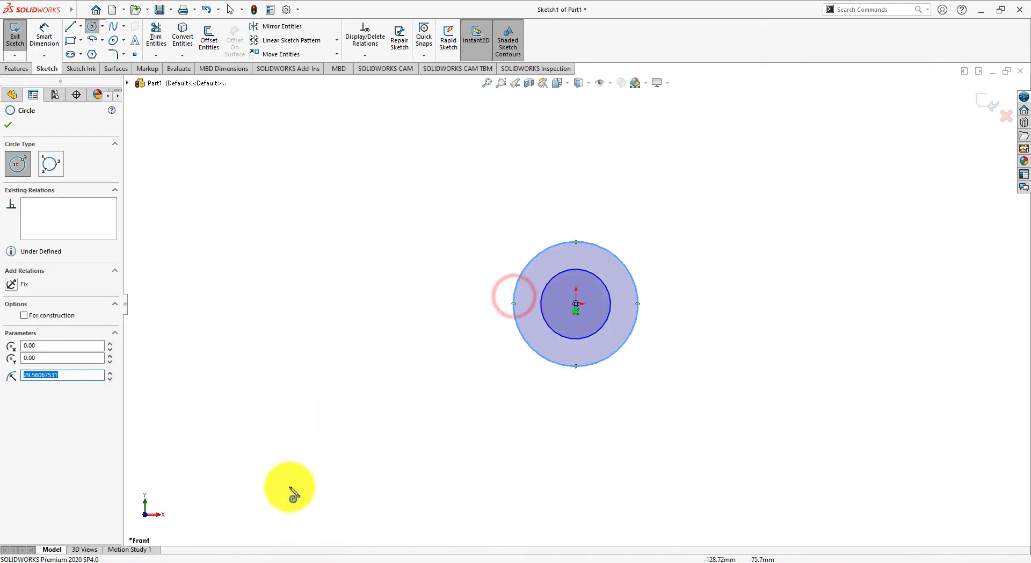
Dimension the inner circle's diameter to 20 mm, checking the value in the Exercise-39 drawing.
click(45, 37)
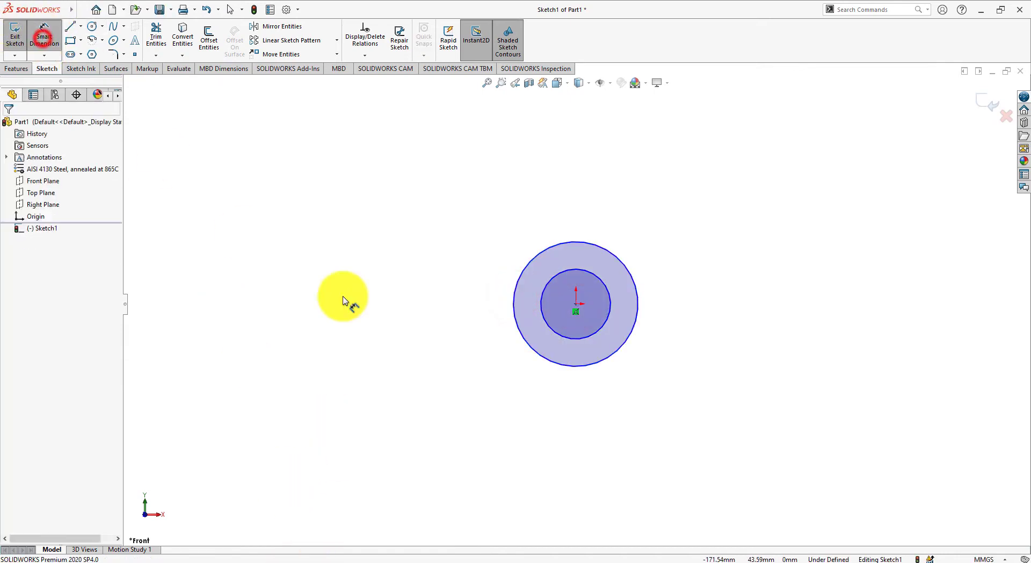
click(543, 289)
click(421, 204)
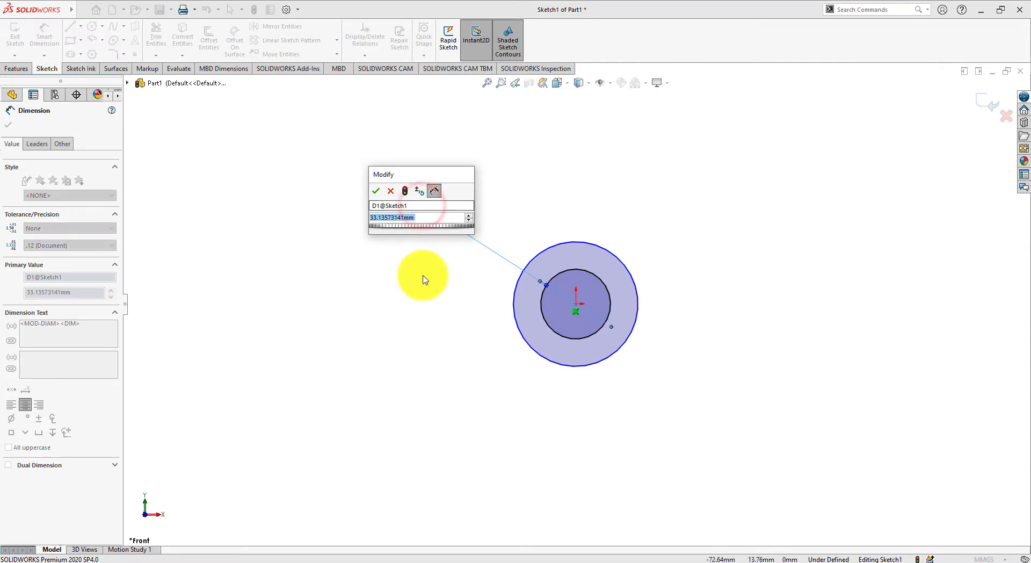
key(alt+Tab)
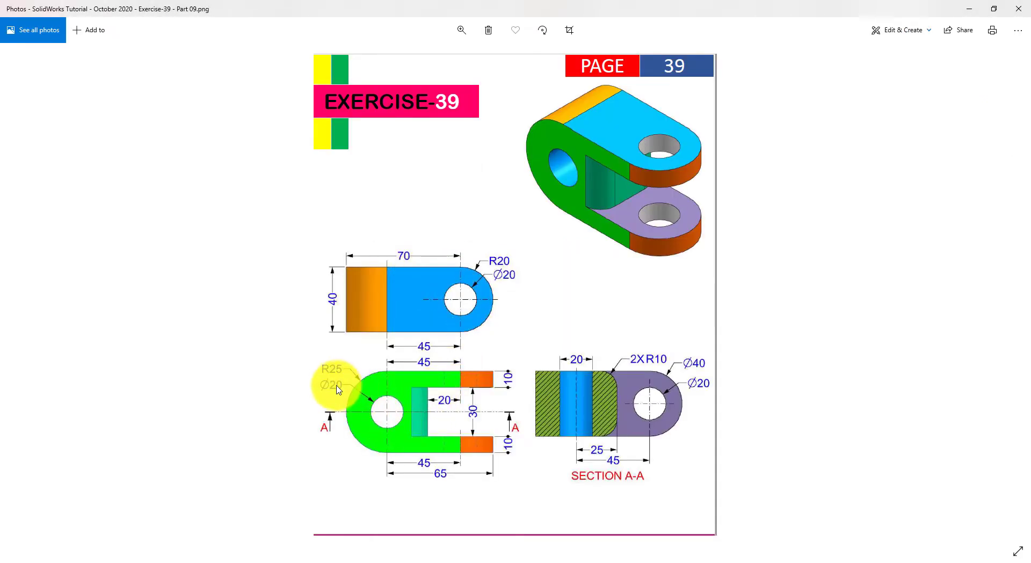
key(alt+Tab)
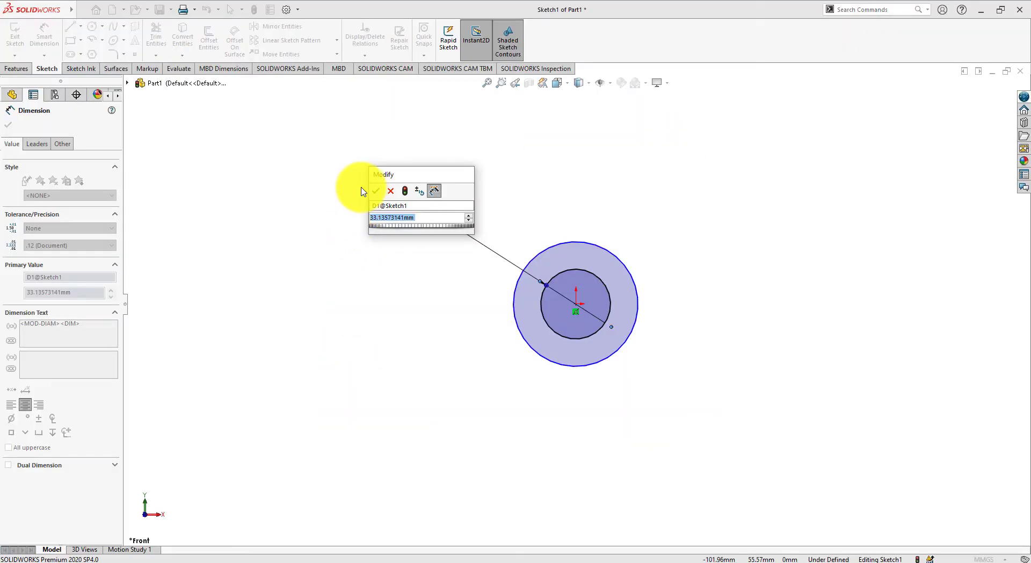
key(Return)
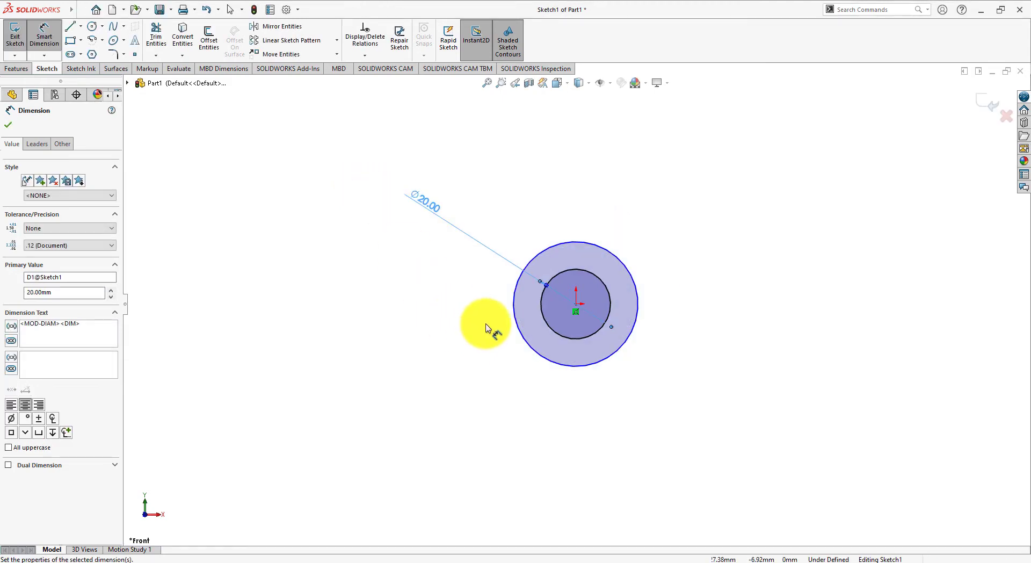
Dimension the outer circle's diameter as 2*25 mm, taking the R25 radius from the reference drawing.
click(514, 293)
click(430, 156)
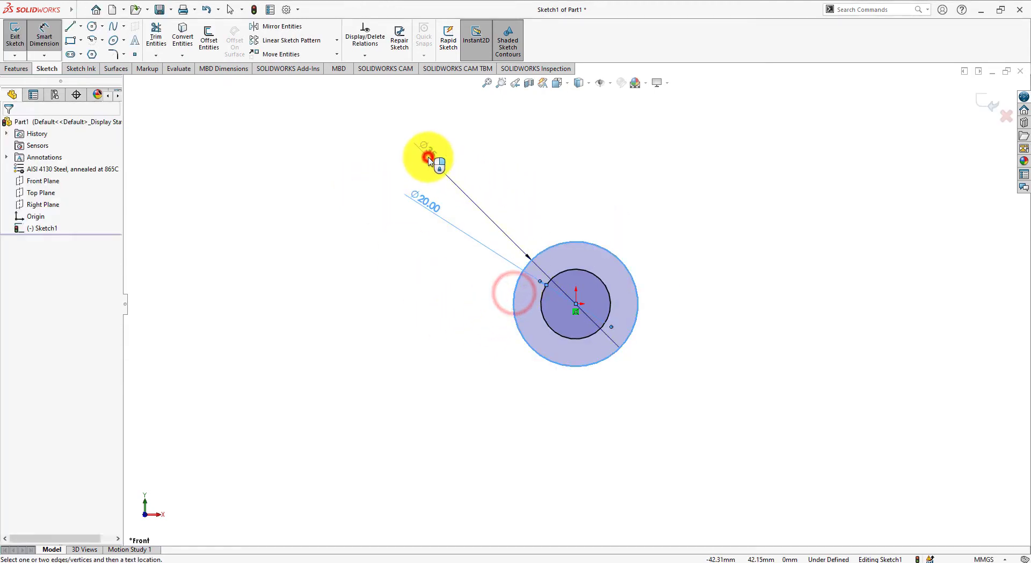
key(alt+Tab)
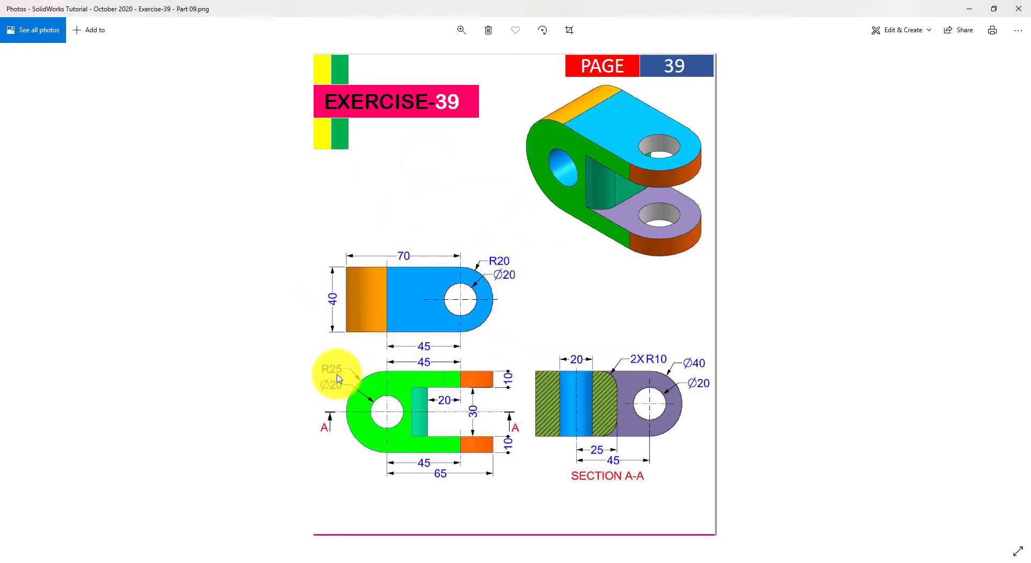
key(alt+Tab)
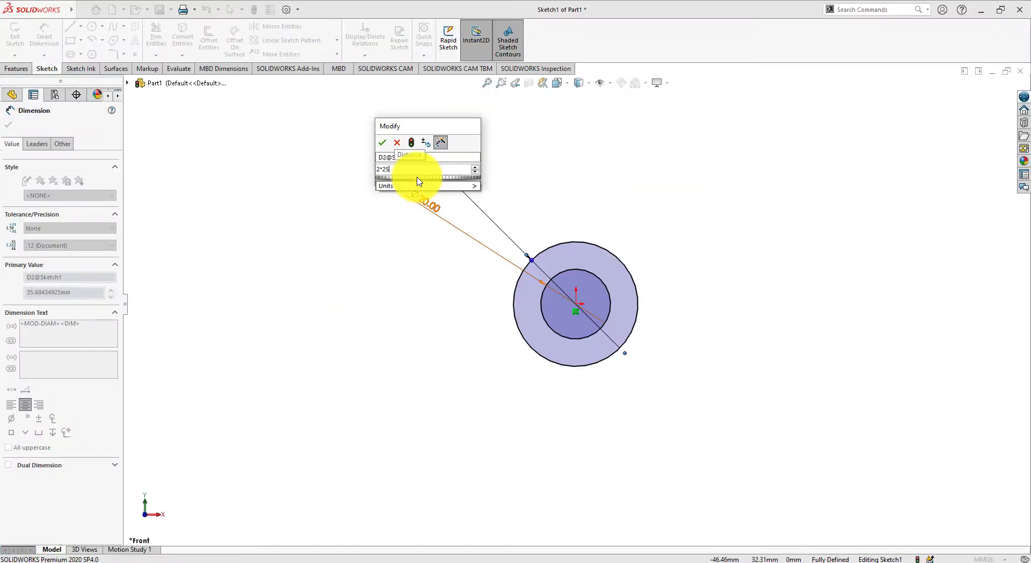
key(Return)
Check the reference drawing and sketch a horizontal construction line about 86 mm long from the origin toward positive X.
key(alt+Tab)
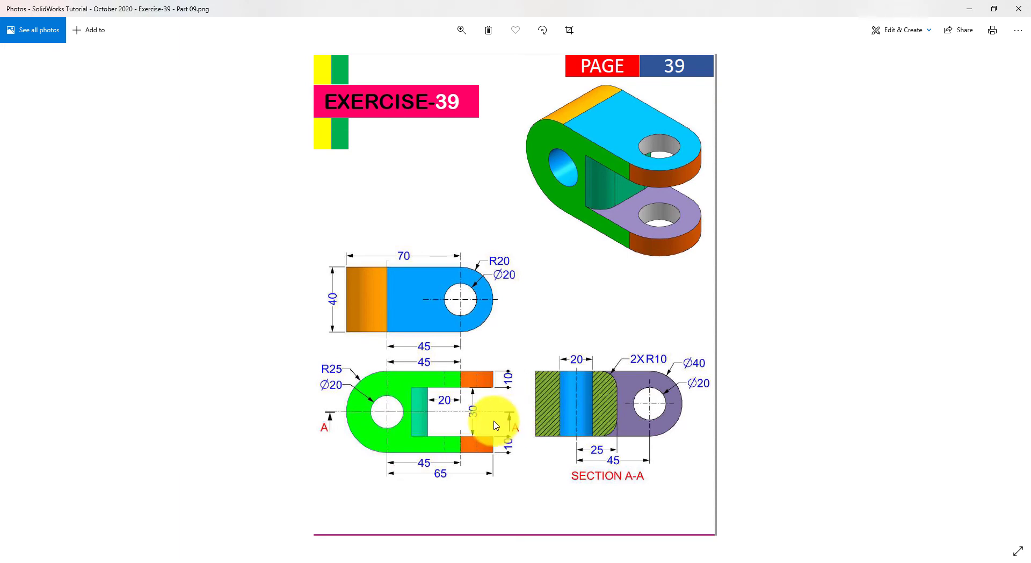
key(alt+Tab)
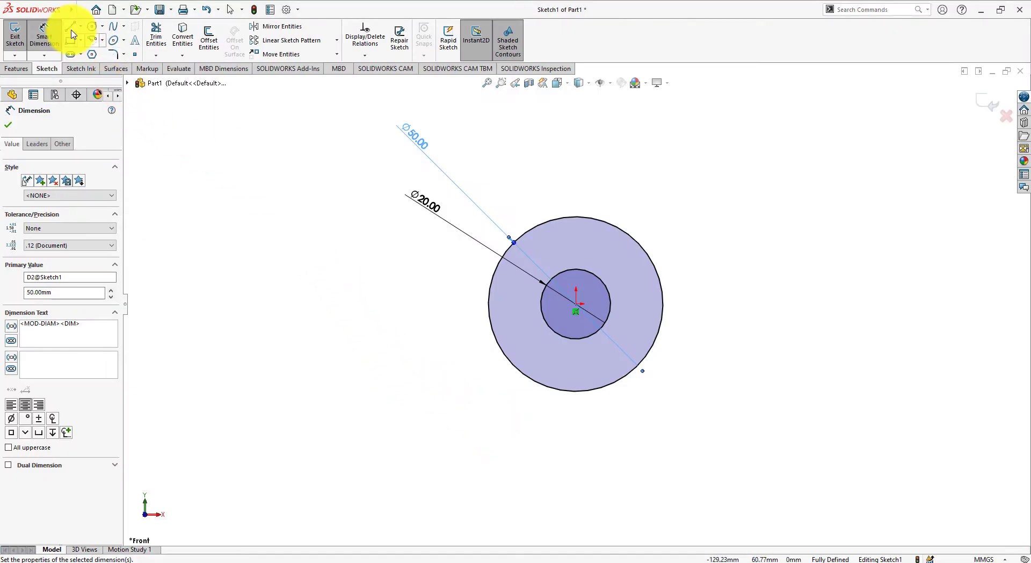
click(72, 27)
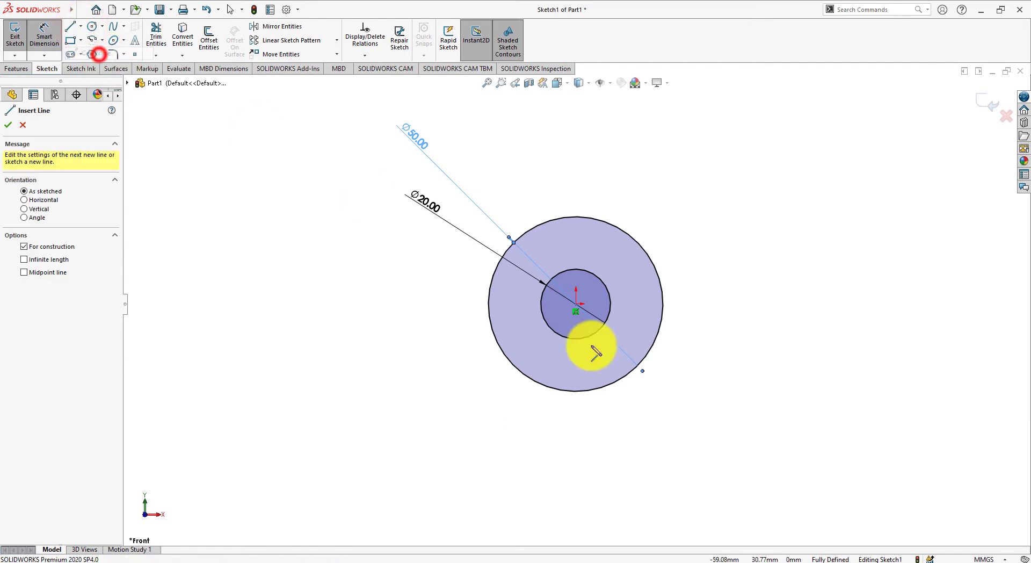
click(576, 304)
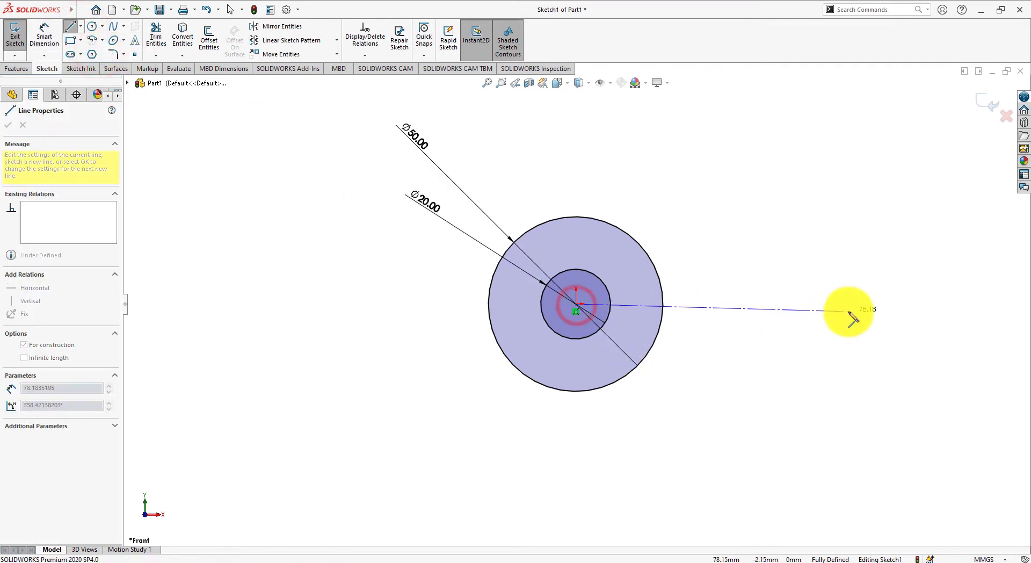
click(877, 304)
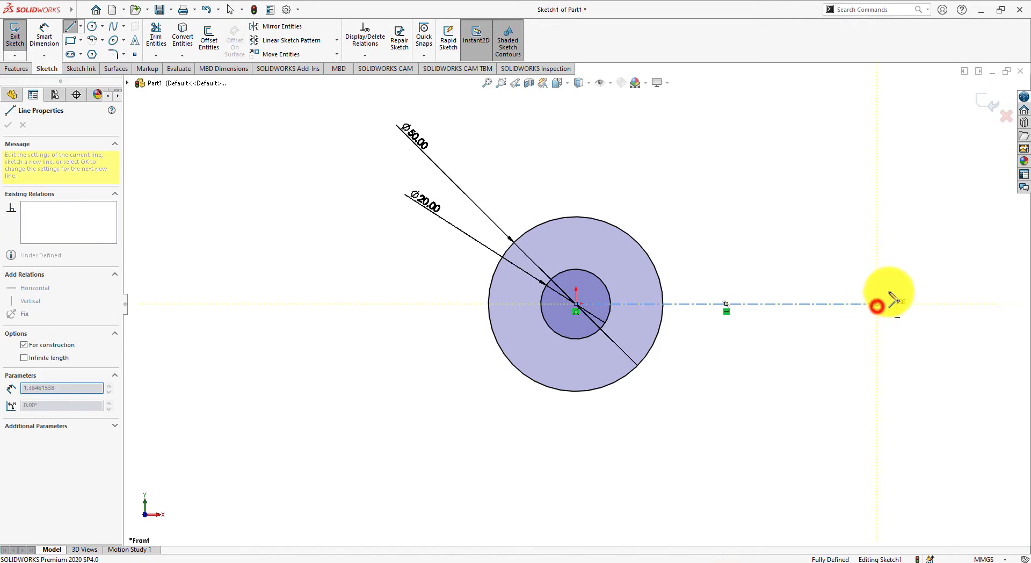
right_click(890, 261)
click(922, 269)
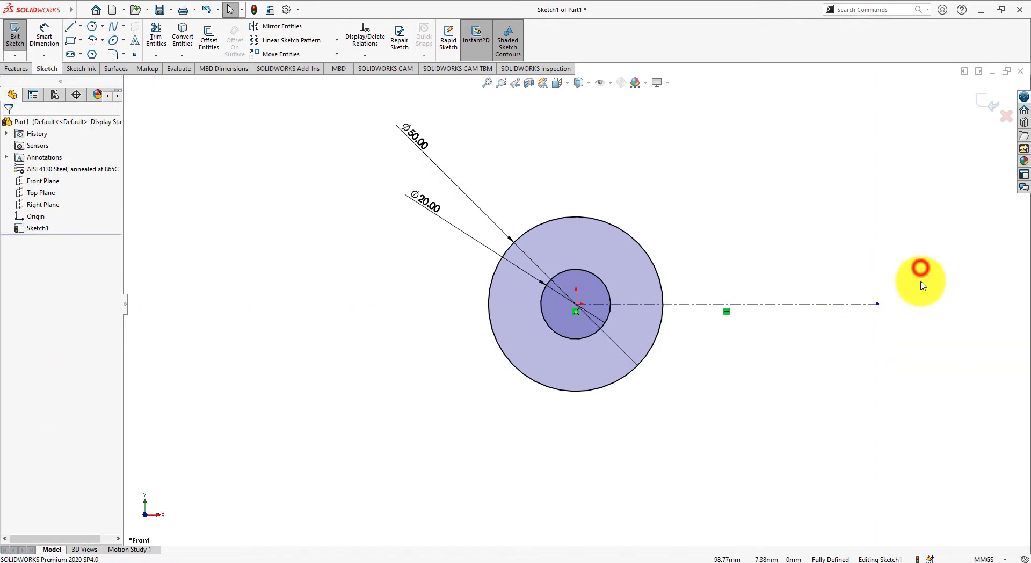
Dimension the horizontal construction line's length to 65 mm, as given in the reference drawing.
scroll(859, 322, up, 3)
scroll(702, 271, down, 4)
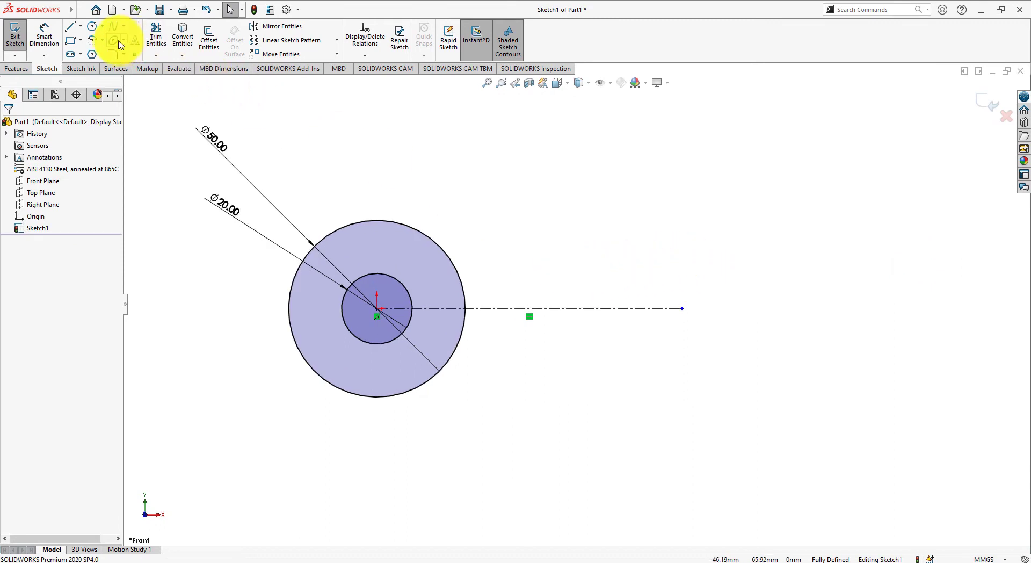
click(45, 34)
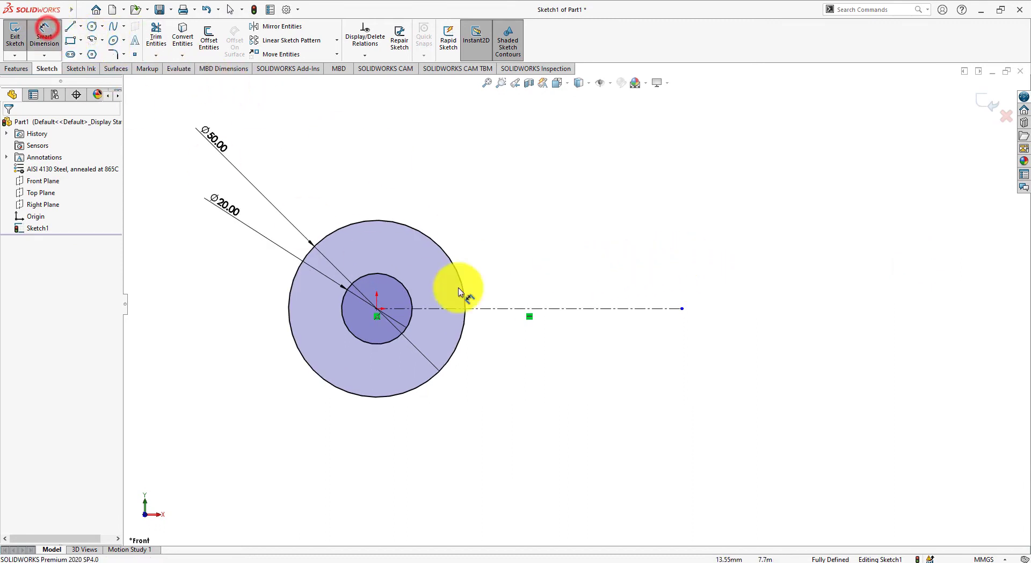
click(508, 308)
click(548, 375)
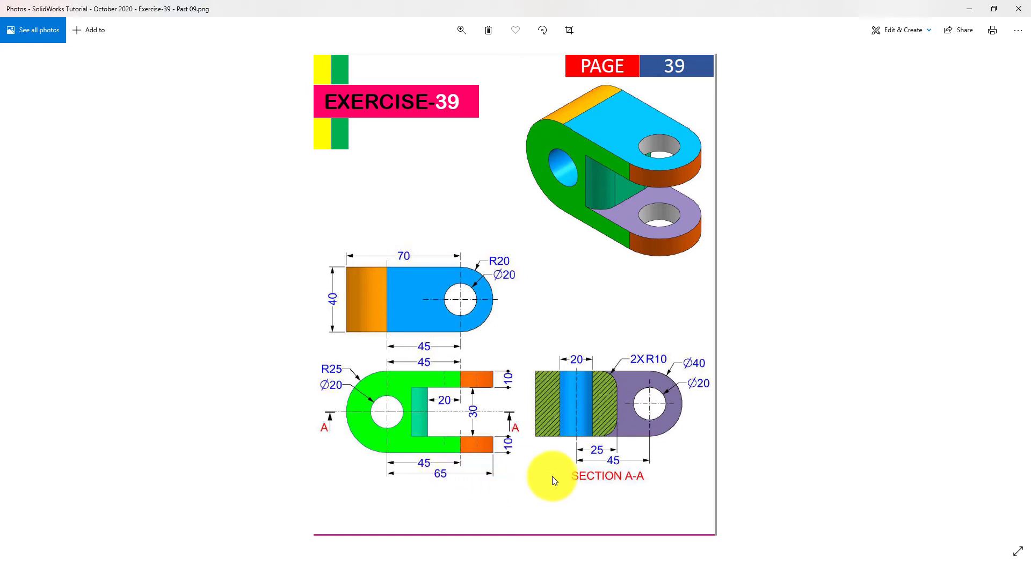
key(alt+Tab)
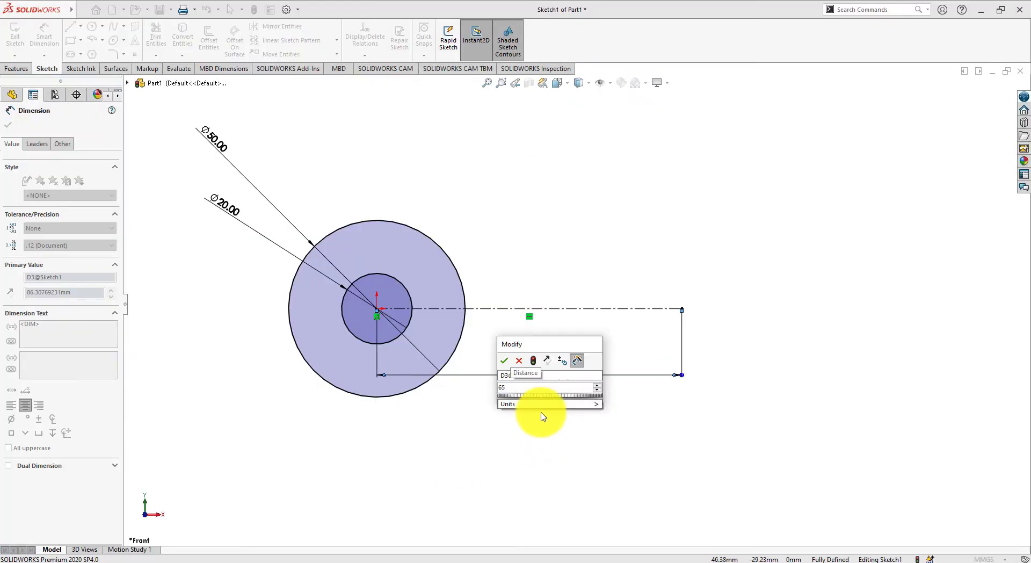
key(Return)
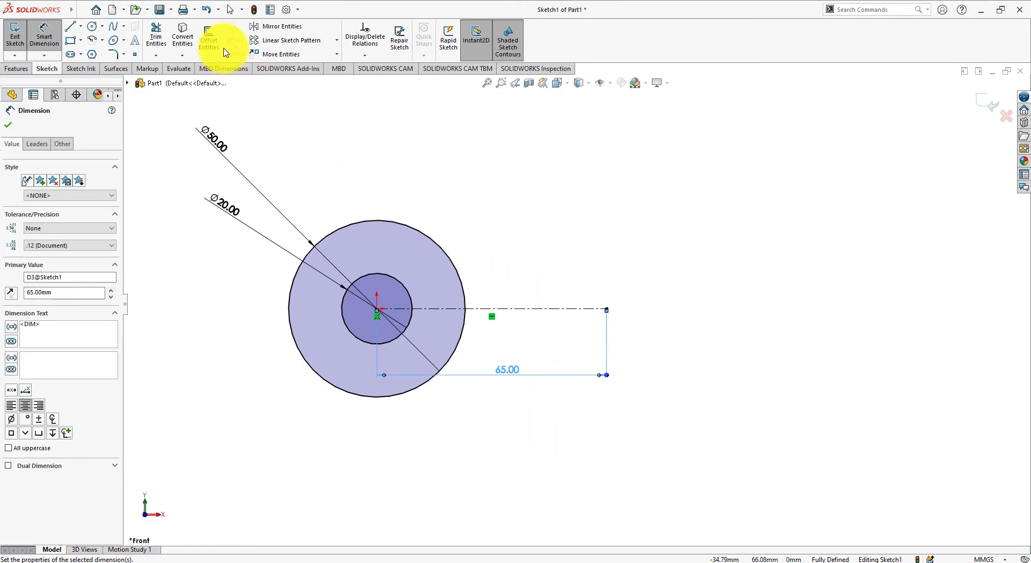
Offset the 65 mm construction line by 25 mm in both directions, taking the distance from the reference drawing.
click(209, 38)
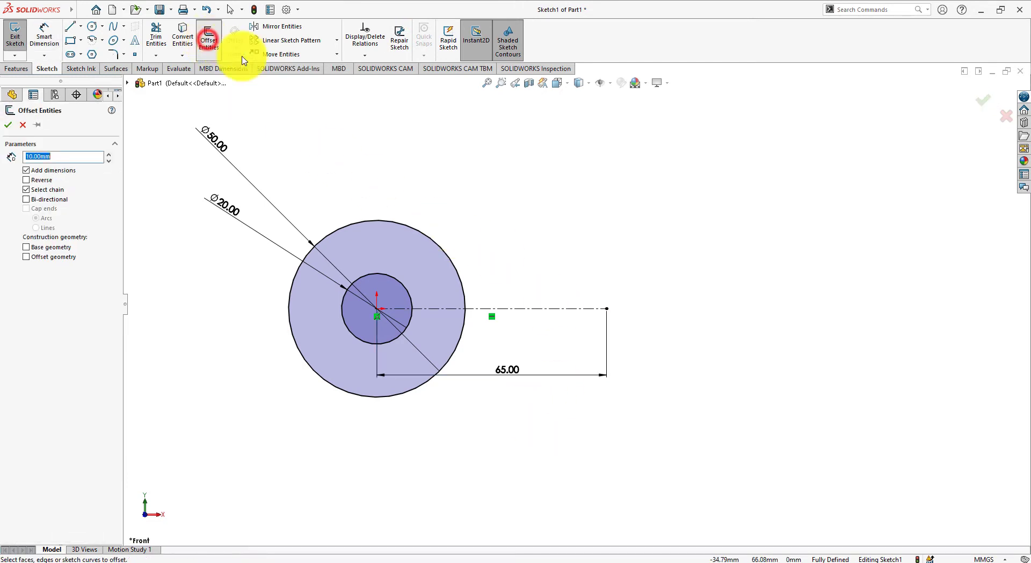
click(508, 308)
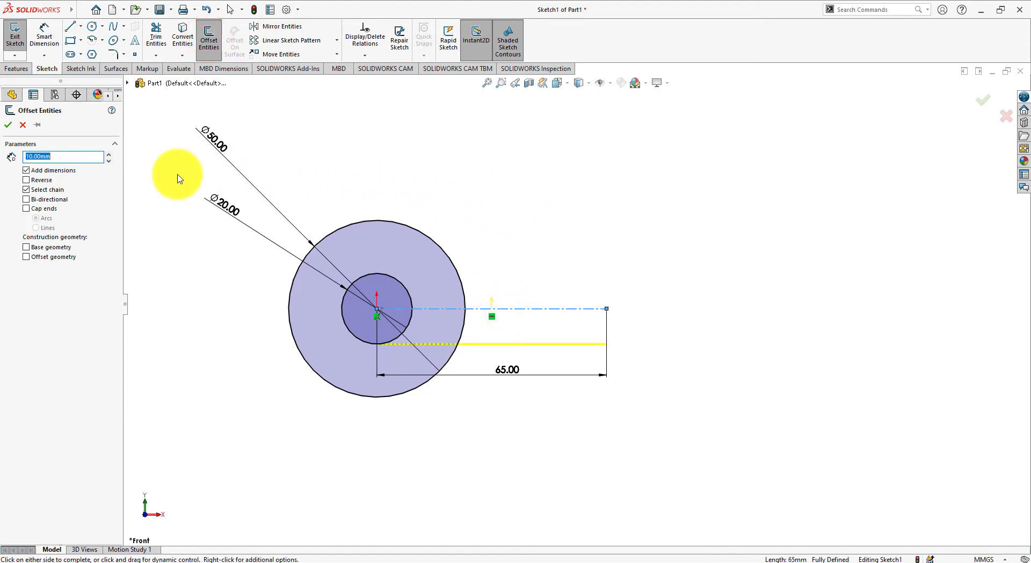
key(alt+Tab)
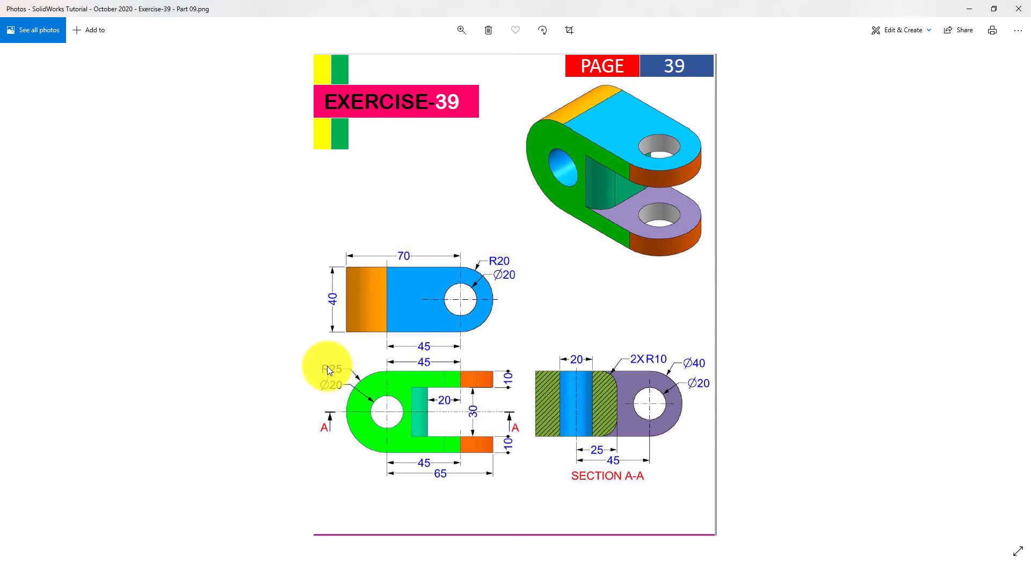
key(alt+Tab)
double_click(61, 157)
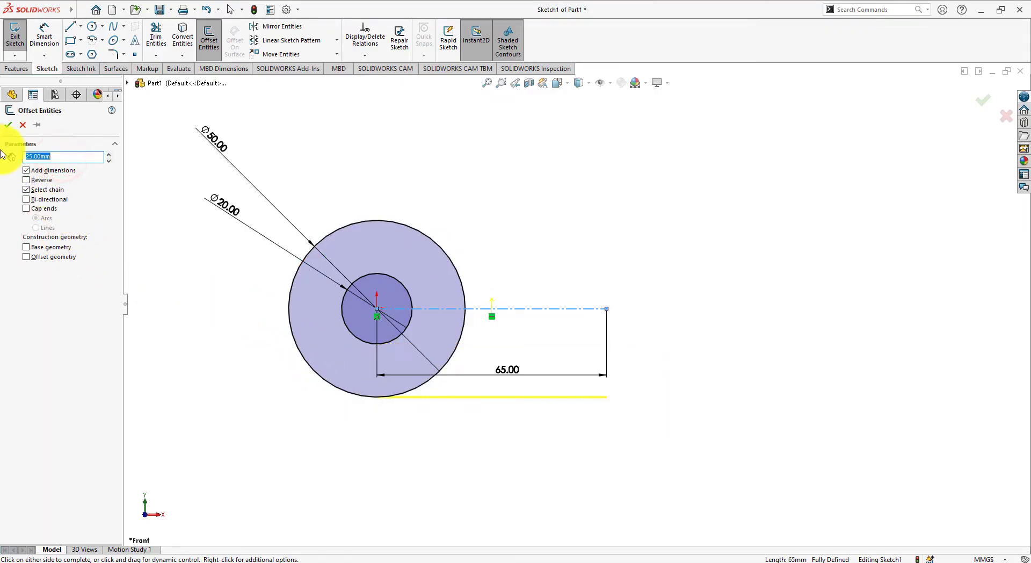
click(27, 199)
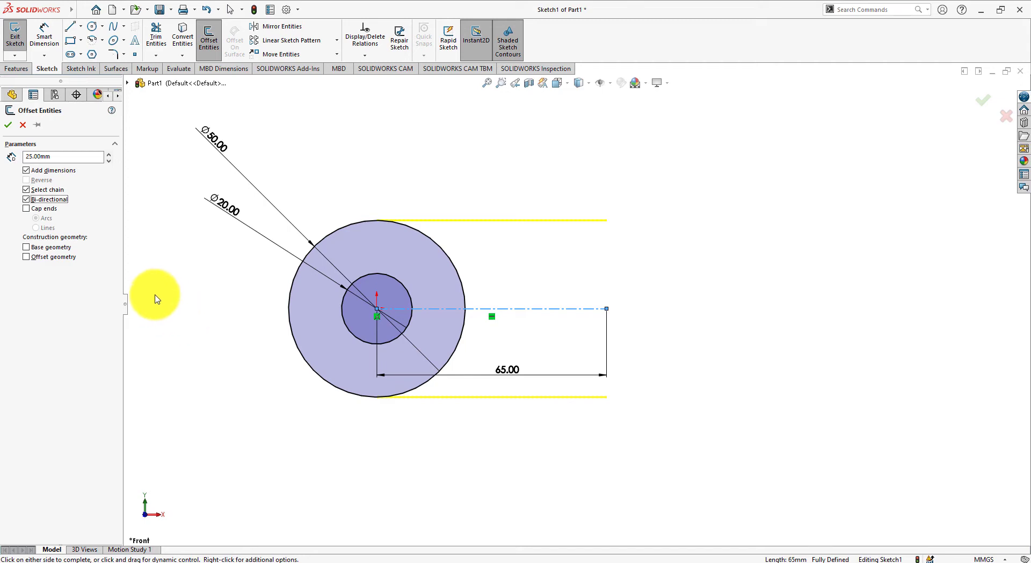
Compare the offset preview with the Exercise-39 drawing and finish the offset with its ends capped by lines.
key(alt+Tab)
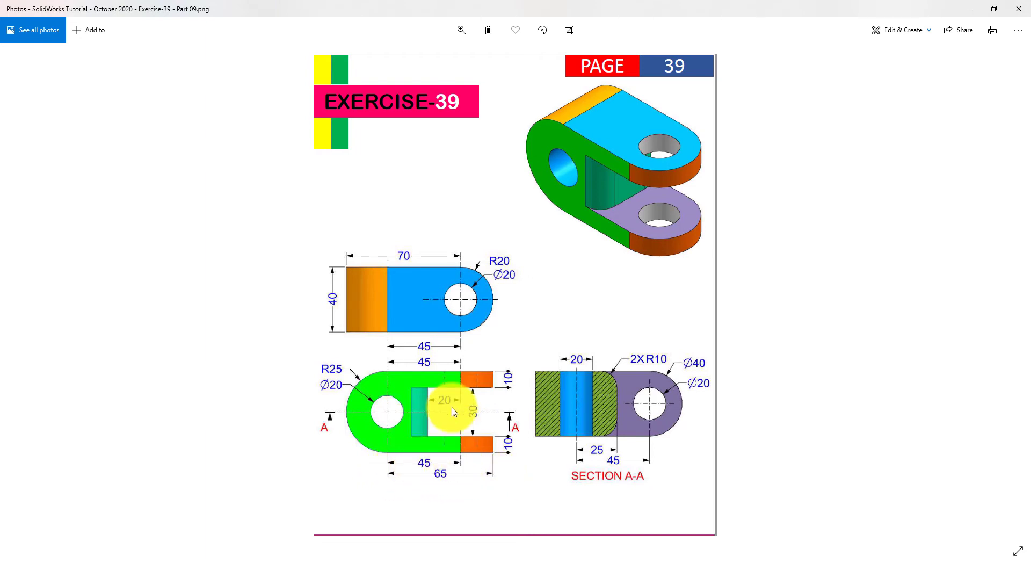
key(alt+Tab)
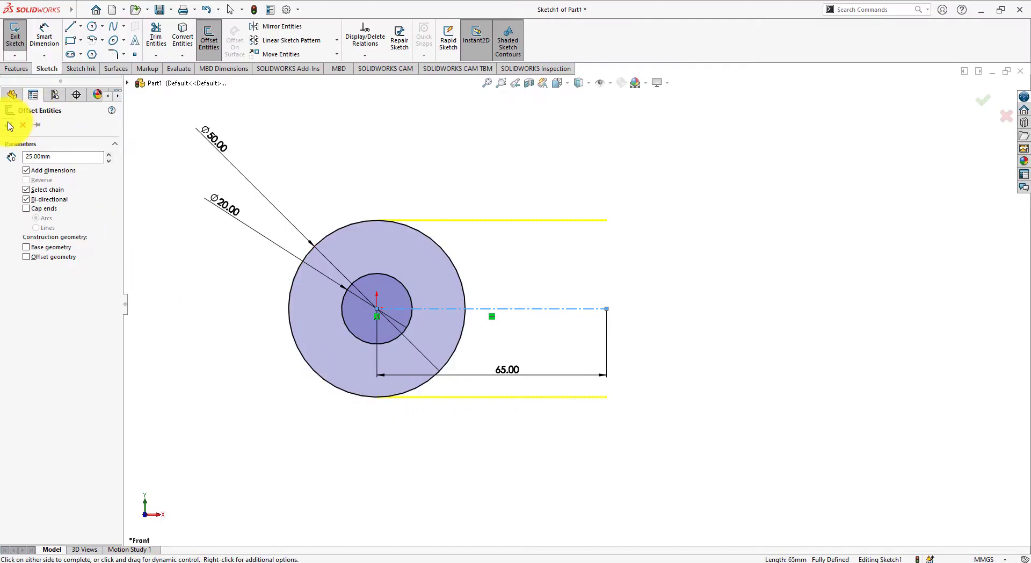
key(alt+Tab)
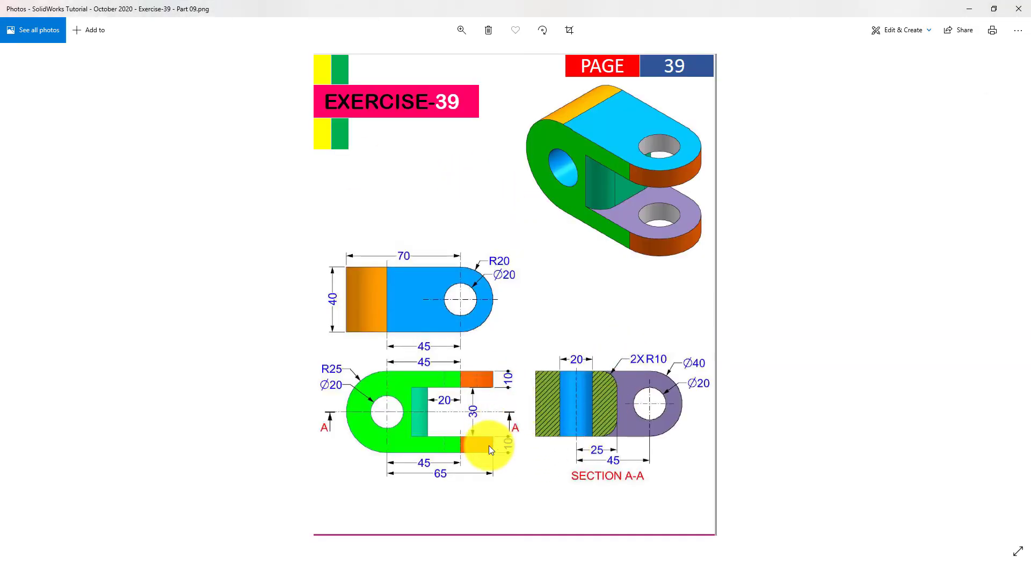
key(alt+Tab)
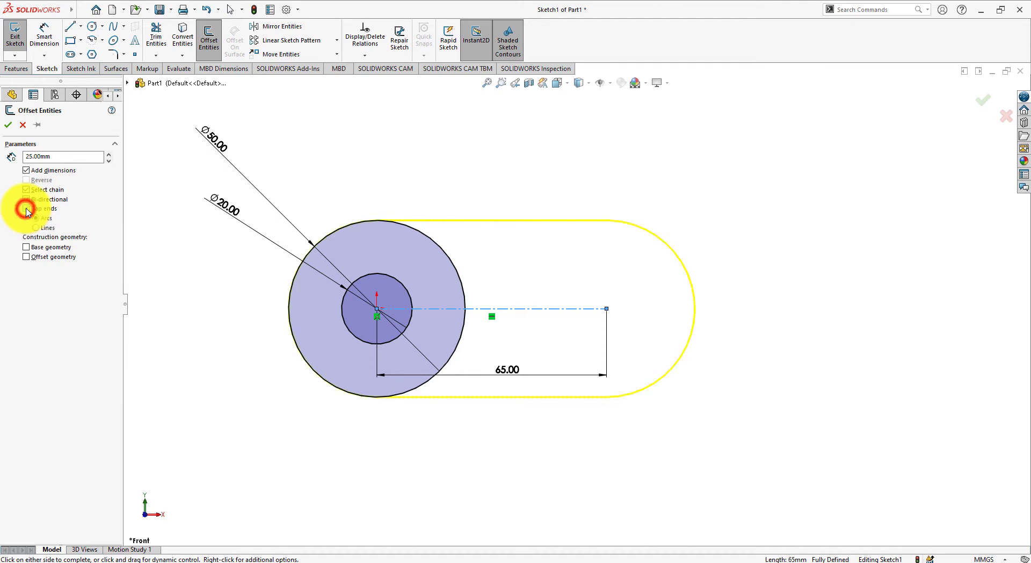
click(26, 209)
click(34, 229)
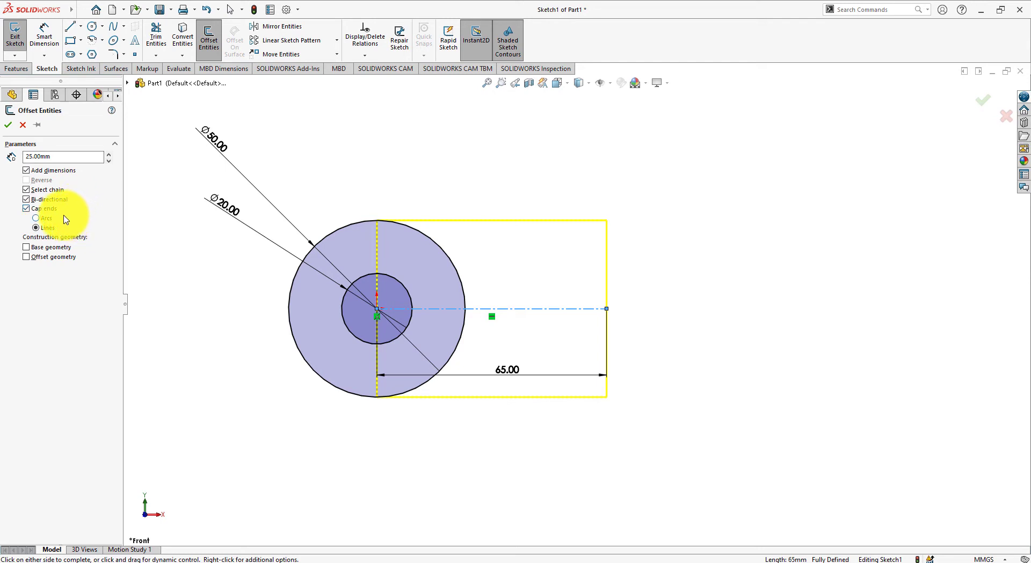
click(8, 124)
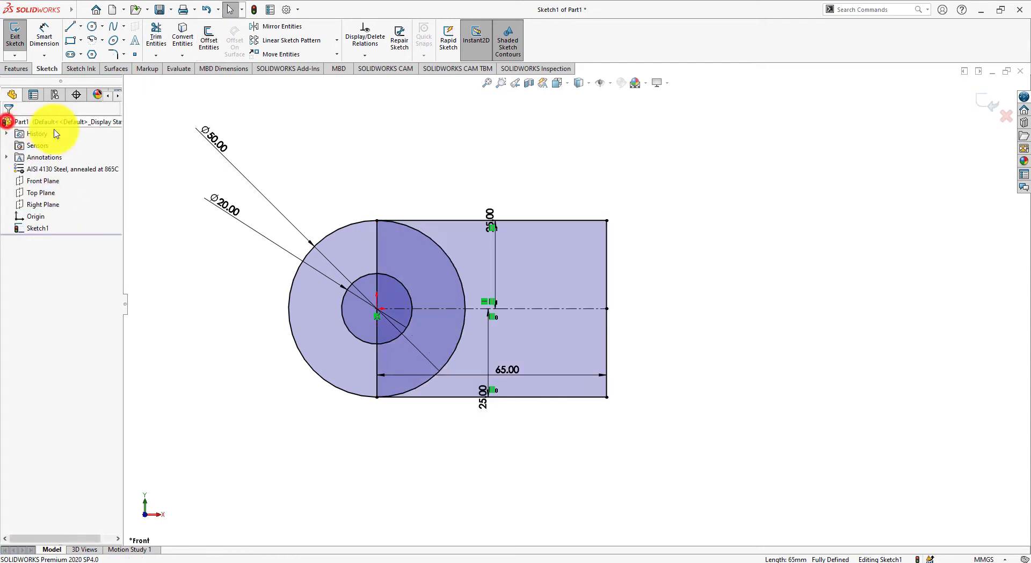
Power-trim the vertical cap line crossing the circles and the half of the outer circle facing the offset rectangle.
click(155, 35)
drag(367, 262, 392, 294)
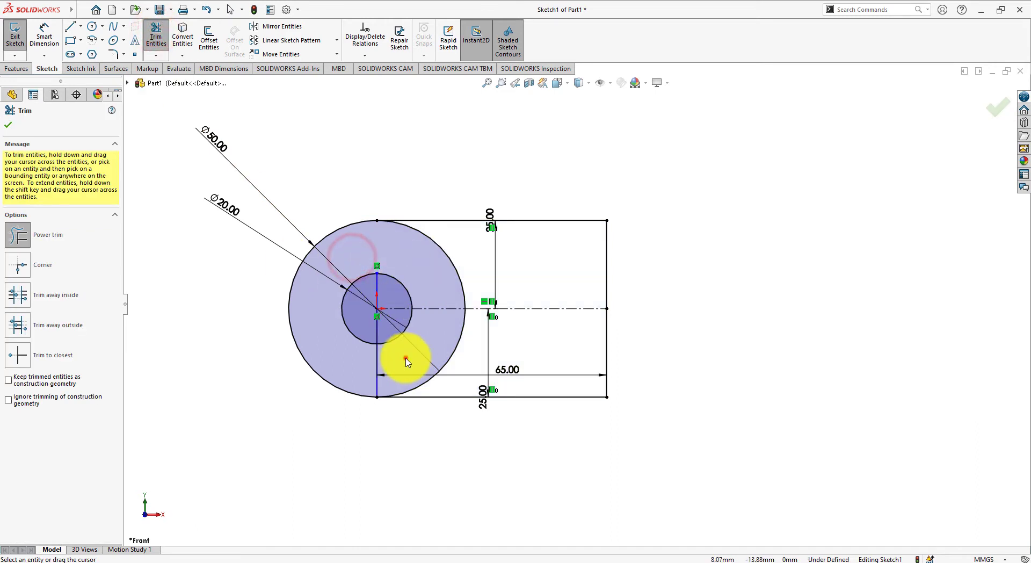
mouse_move(404, 357)
mouse_down()
mouse_move(345, 361)
mouse_move(388, 325)
mouse_move(379, 294)
mouse_move(387, 285)
mouse_move(374, 293)
mouse_up()
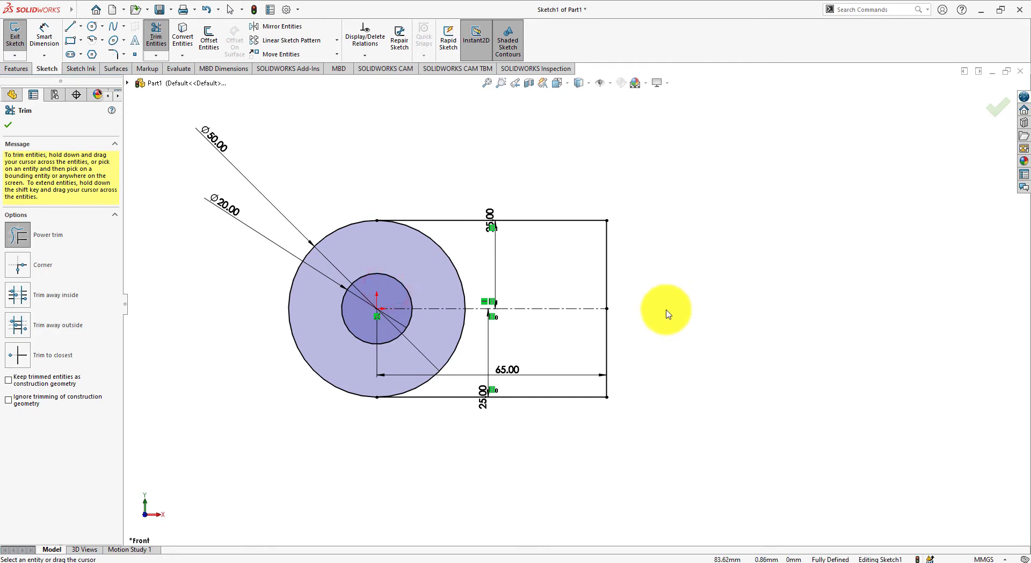
drag(454, 237, 428, 249)
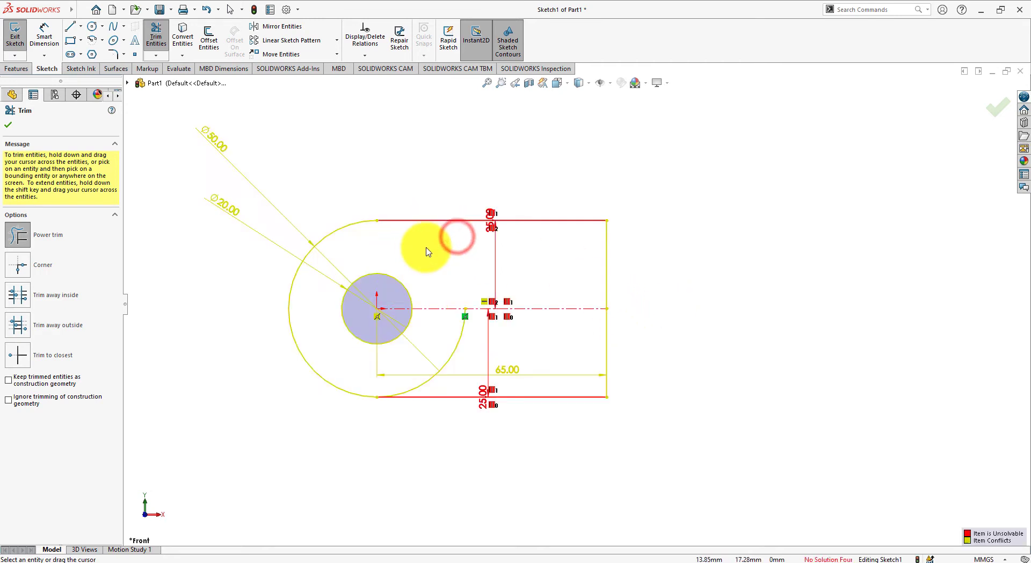
mouse_move(474, 347)
mouse_down()
mouse_move(443, 348)
mouse_move(462, 357)
mouse_up()
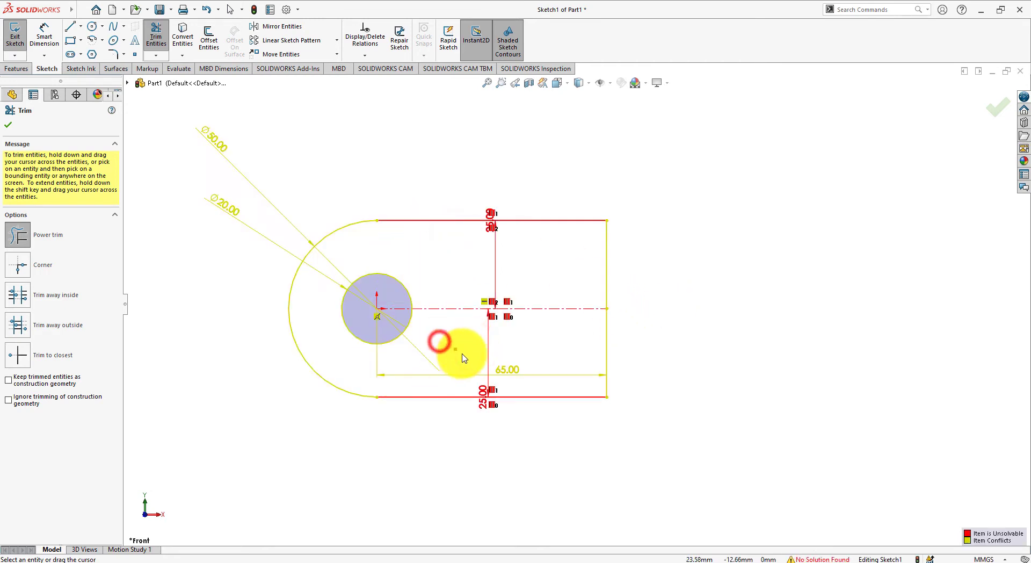
Inspect the sketch conflicts, finish trimming, and delete the two offset relations between the construction line and the horizontal profile lines.
scroll(507, 230, down, 3)
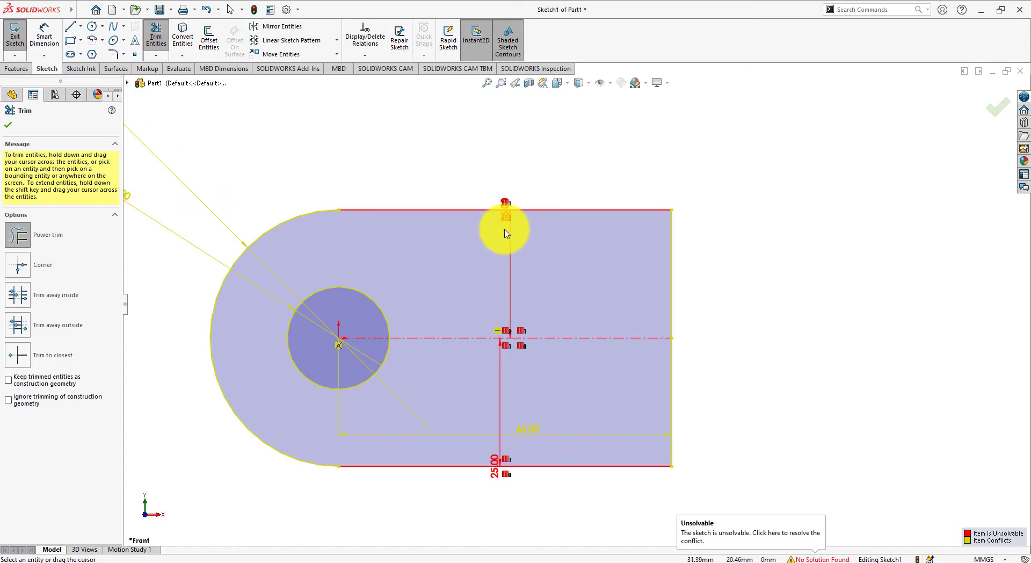
scroll(525, 207, up, 1)
scroll(539, 240, down, 3)
scroll(539, 240, down, 3)
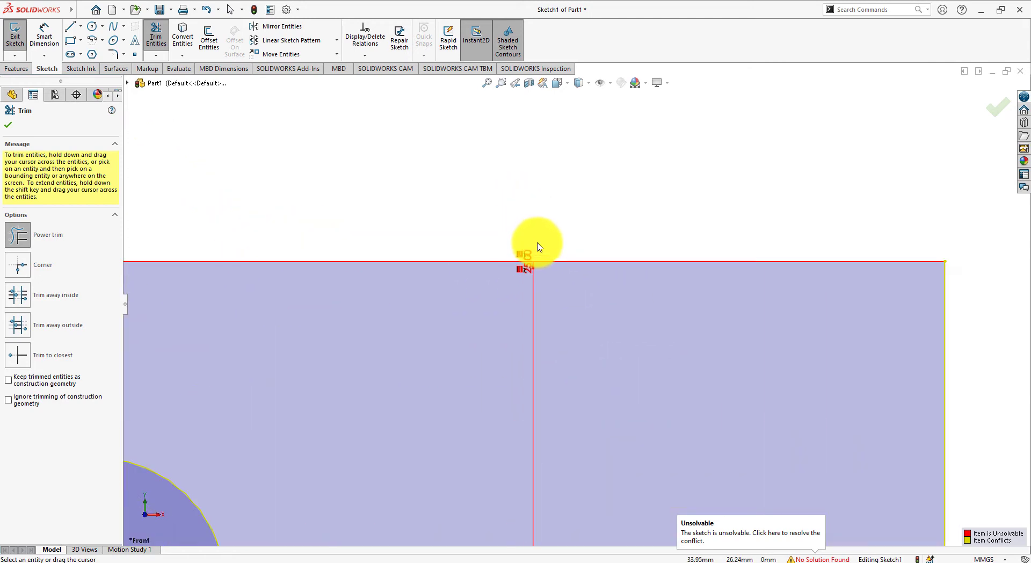
scroll(535, 247, up, 6)
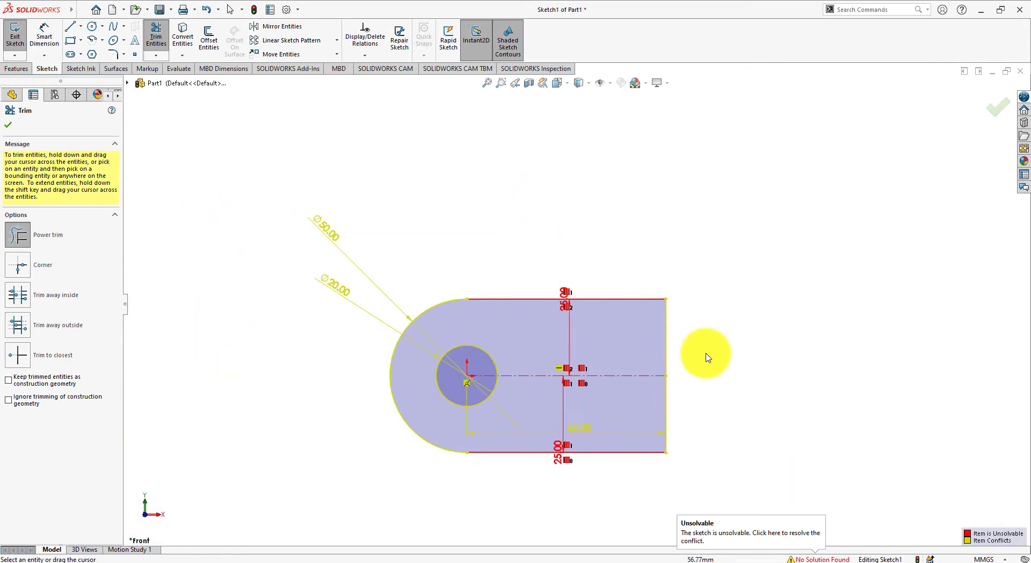
scroll(652, 386, down, 2)
scroll(603, 372, down, 1)
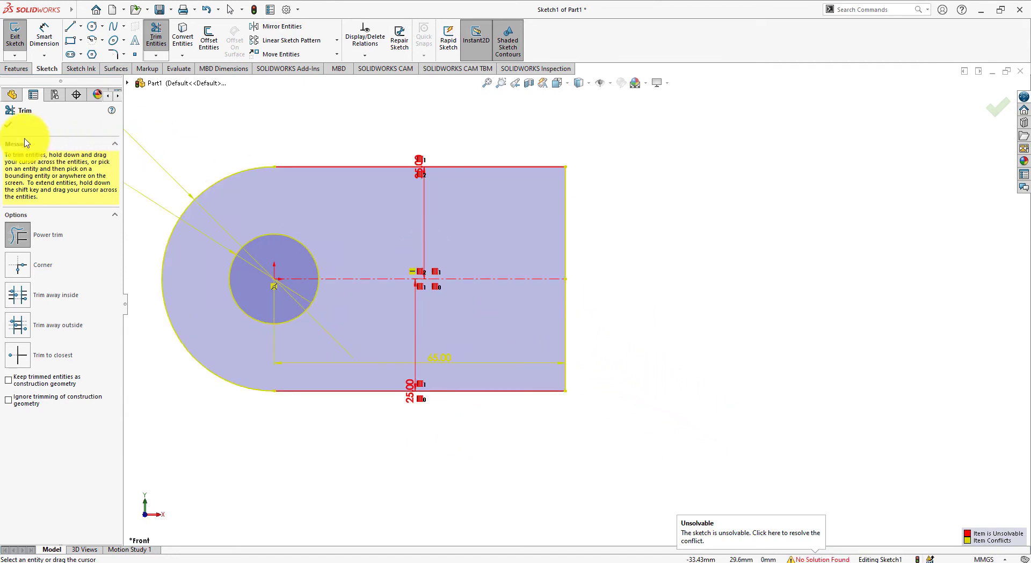
click(9, 126)
click(253, 131)
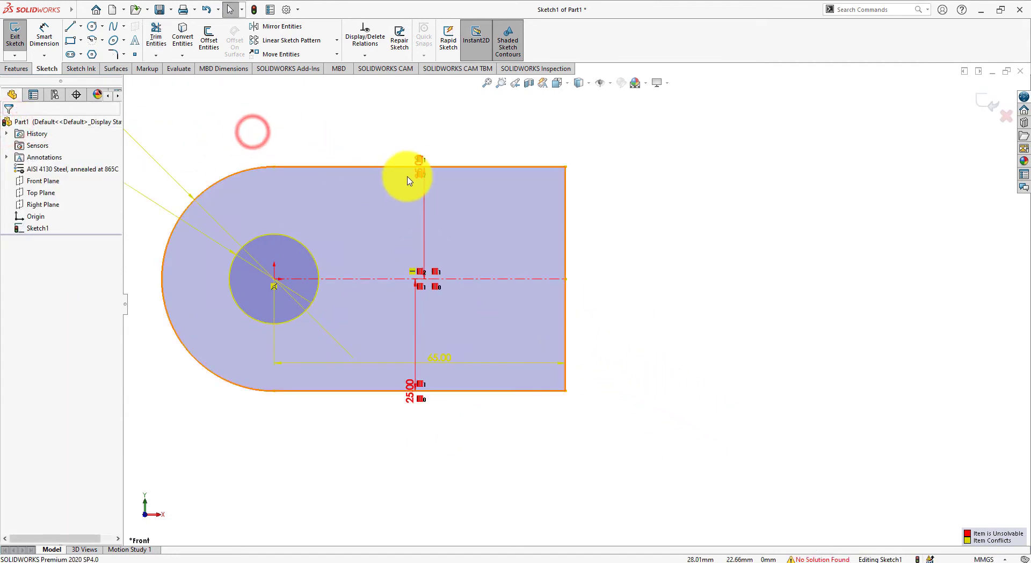
click(436, 272)
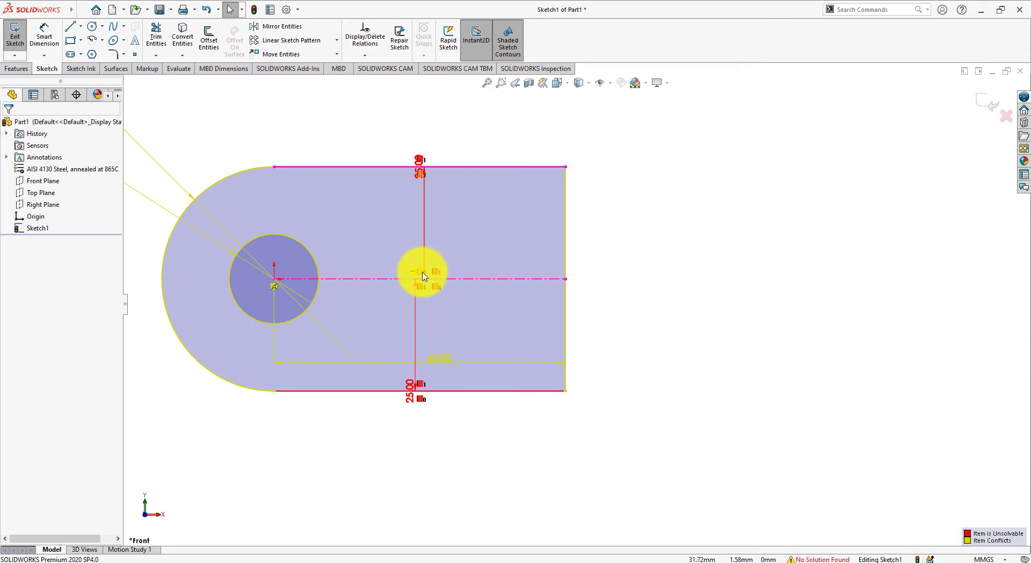
right_click(419, 284)
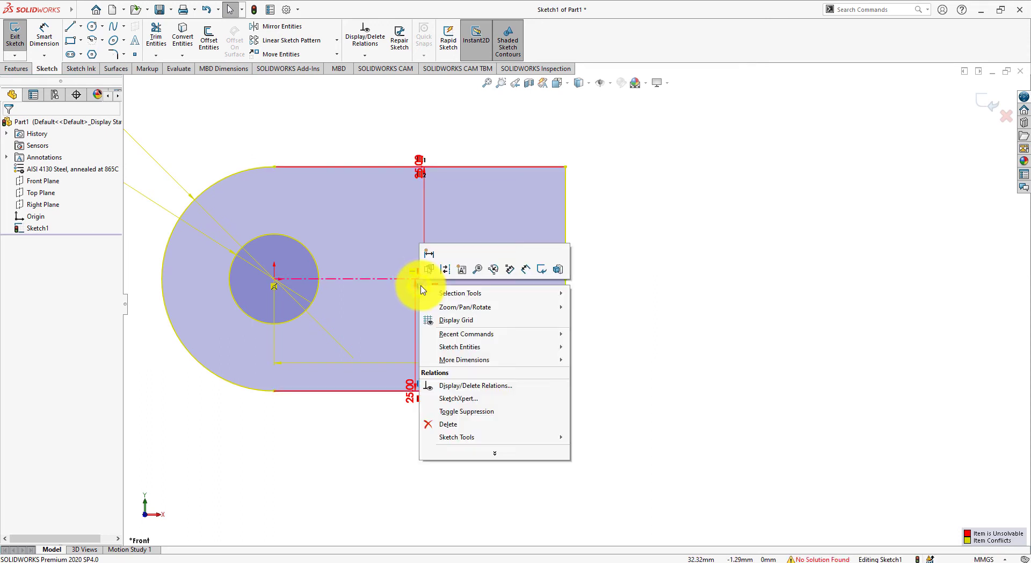
click(449, 424)
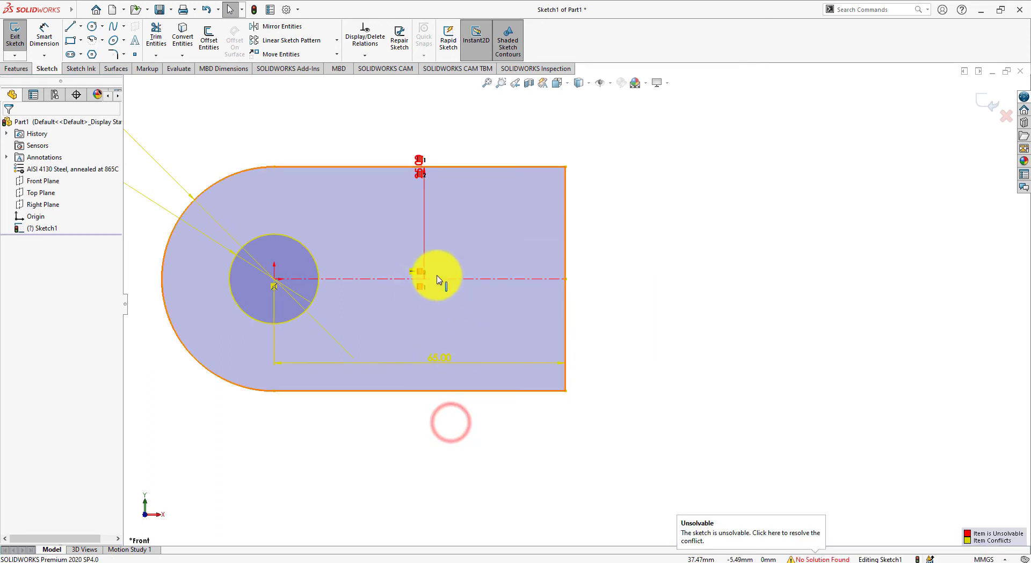
right_click(422, 175)
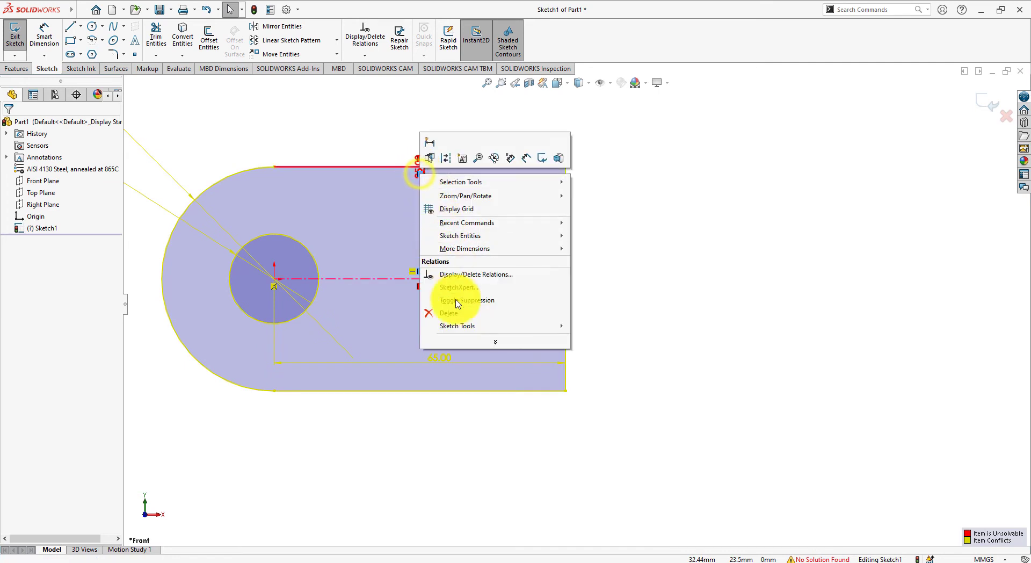
click(458, 313)
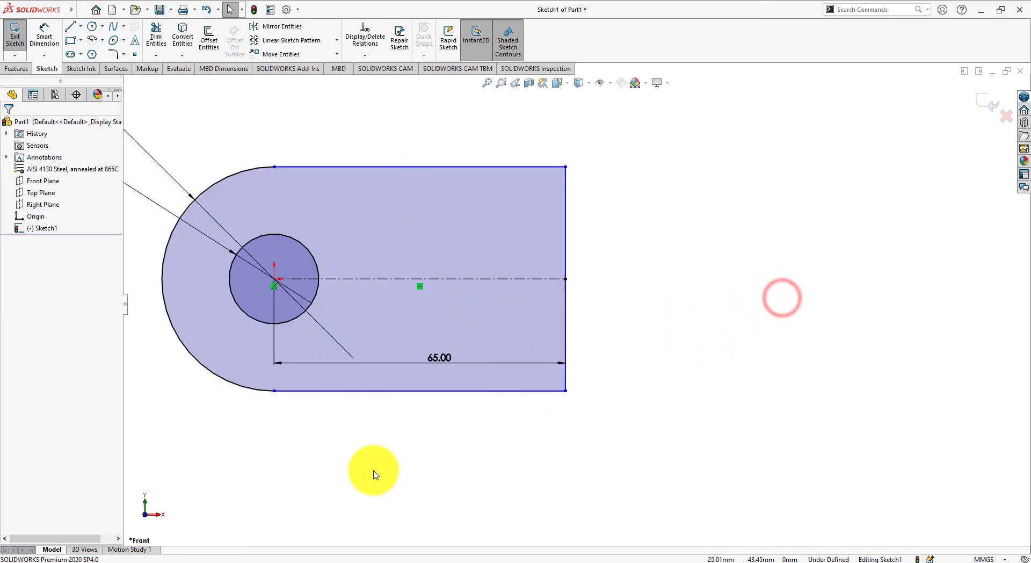
Add tangent relations between the 25 mm radius arc and both the upper and lower profile lines.
click(253, 169)
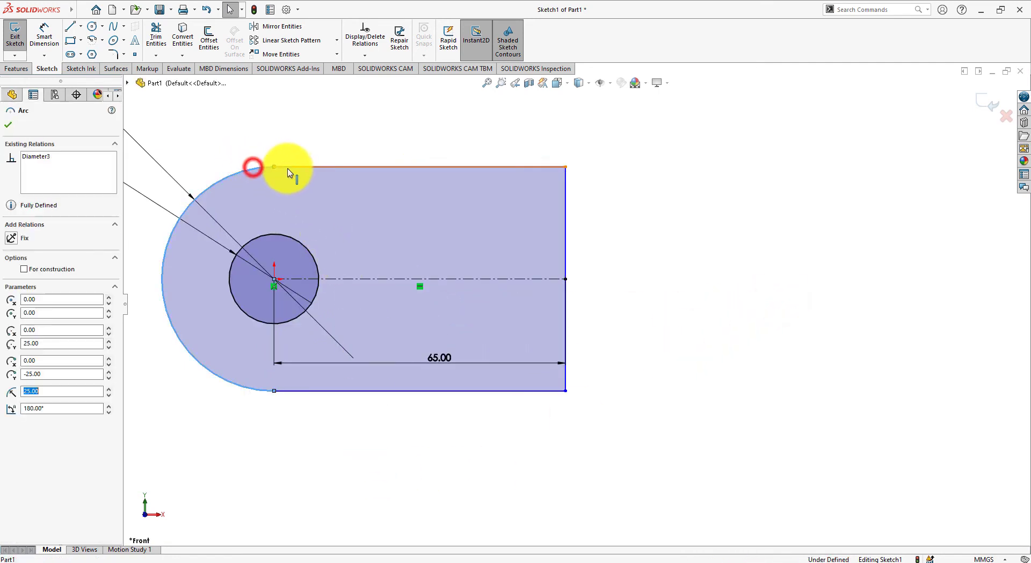
ctrl+click(292, 167)
click(323, 118)
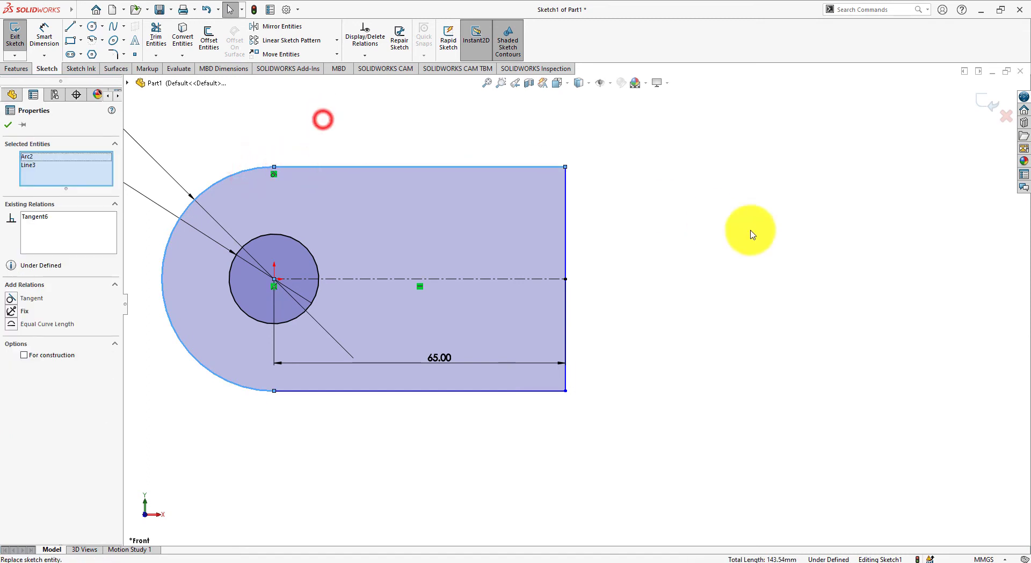
click(777, 238)
click(266, 392)
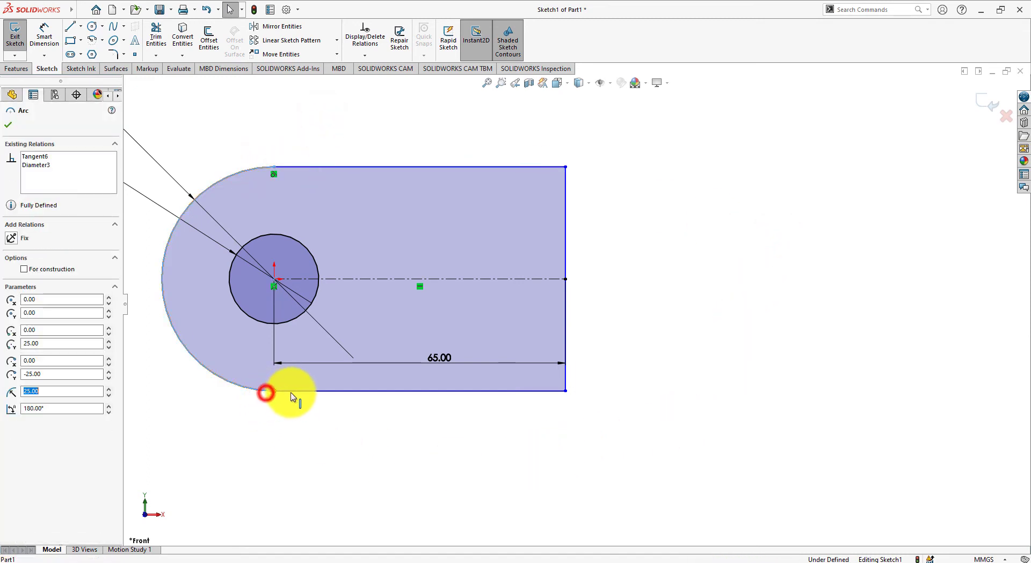
ctrl+click(291, 392)
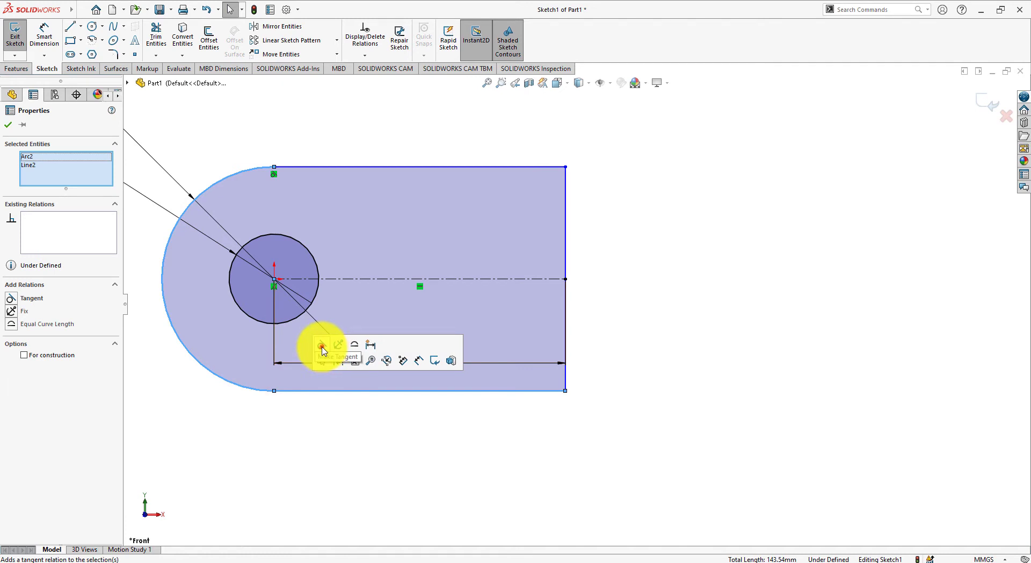
click(322, 349)
click(396, 479)
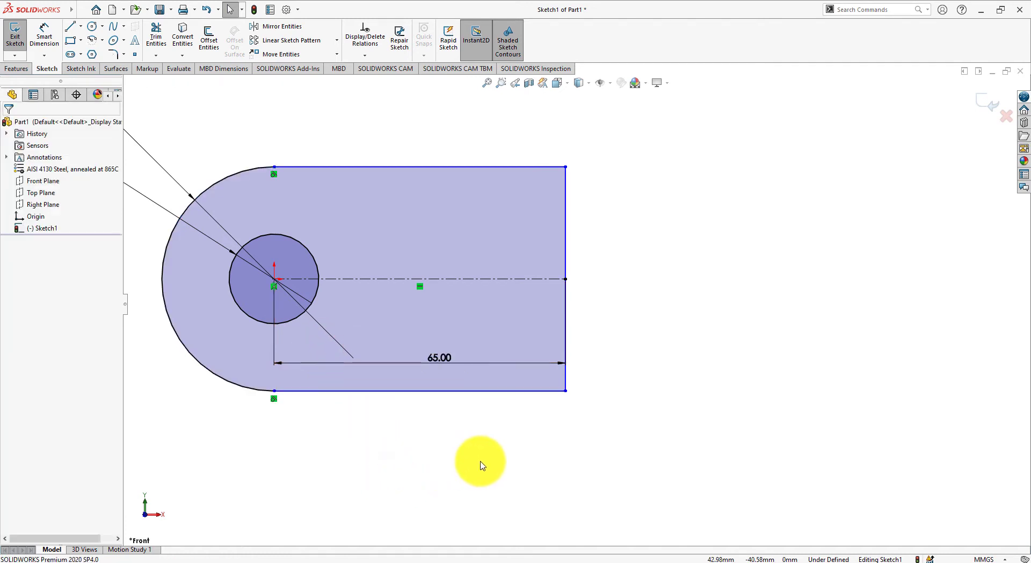
Apply horizontal relations to the upper and lower profile lines.
click(394, 167)
click(427, 118)
click(724, 272)
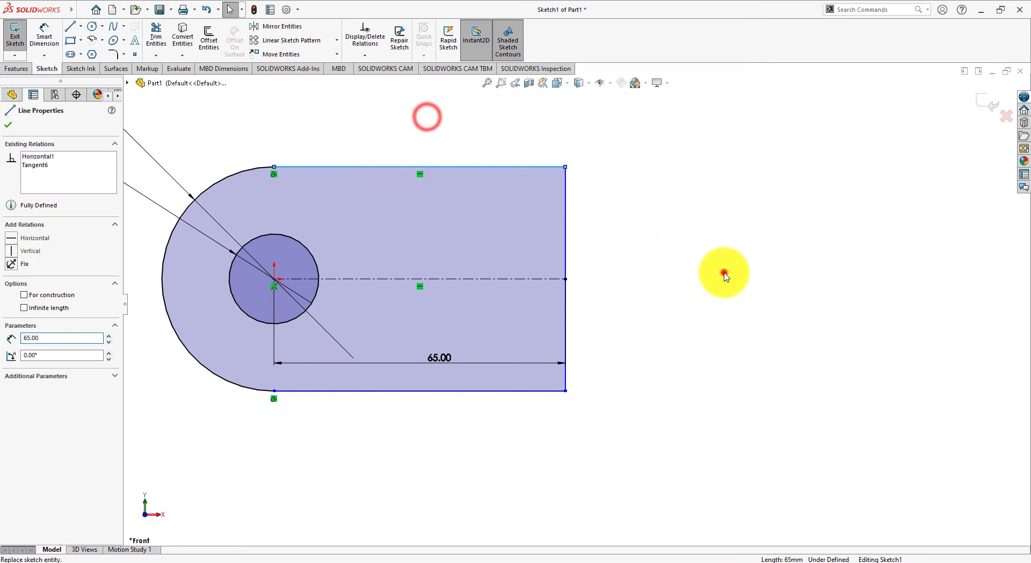
click(453, 391)
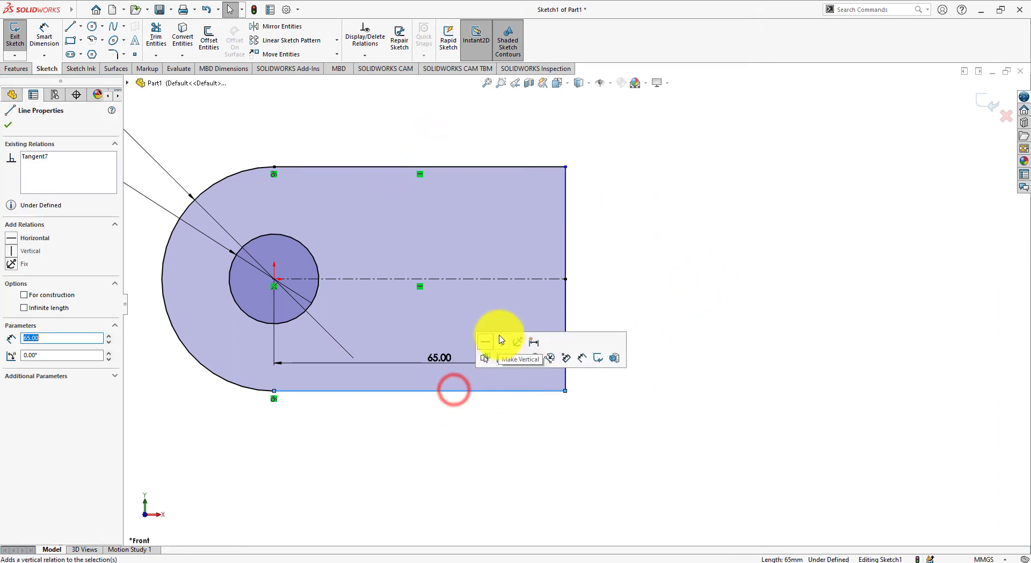
click(483, 343)
click(741, 361)
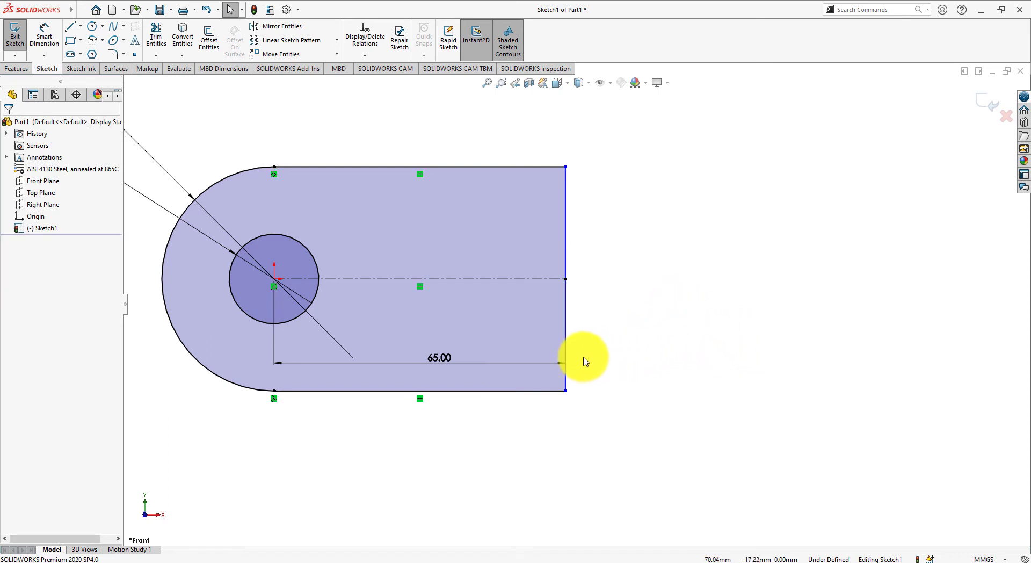
Reposition the 65 mm length dimension inside the profile, just below the horizontal construction line.
click(567, 260)
key(Escape)
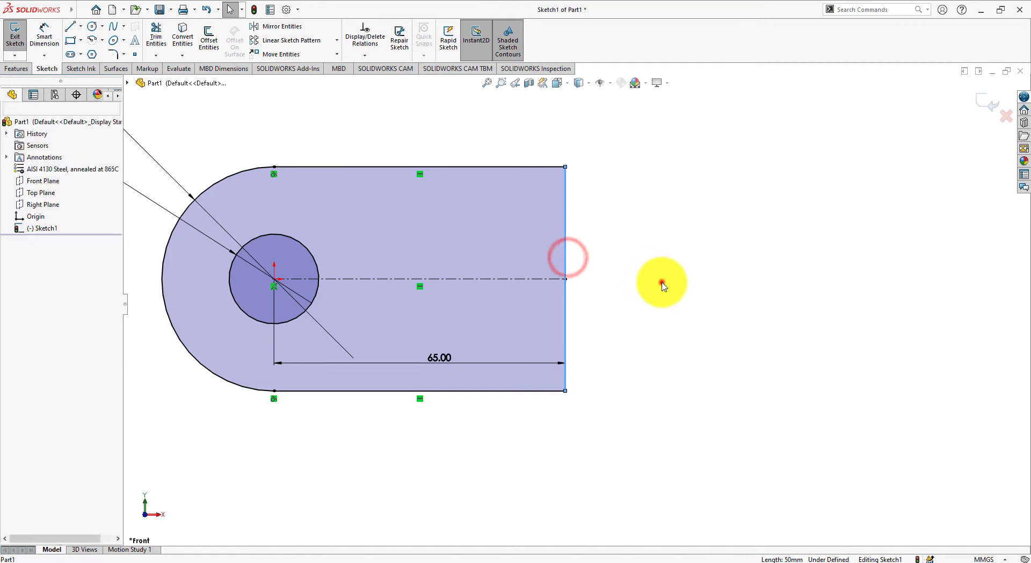
click(662, 284)
scroll(571, 386, down, 3)
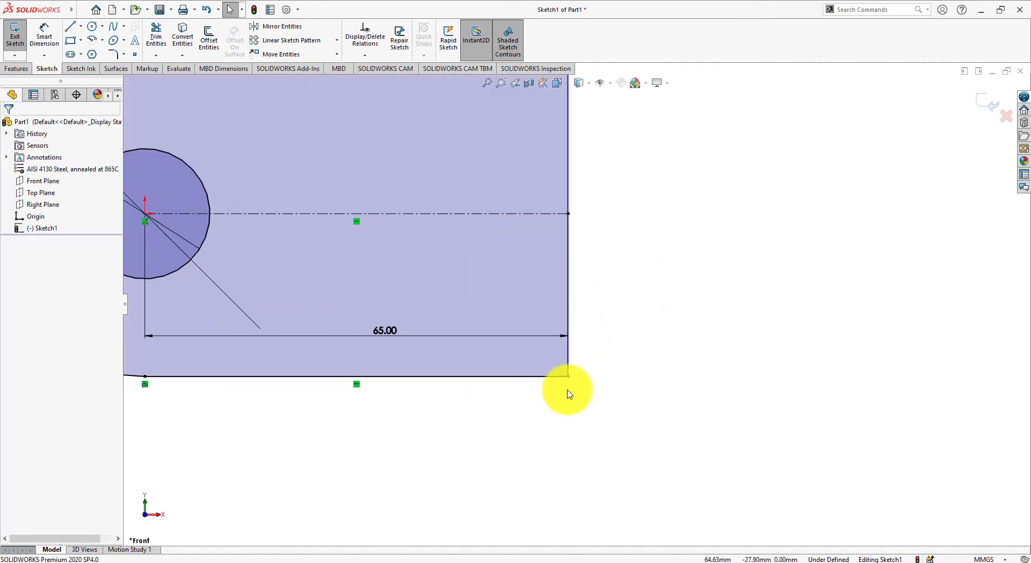
scroll(576, 319, up, 3)
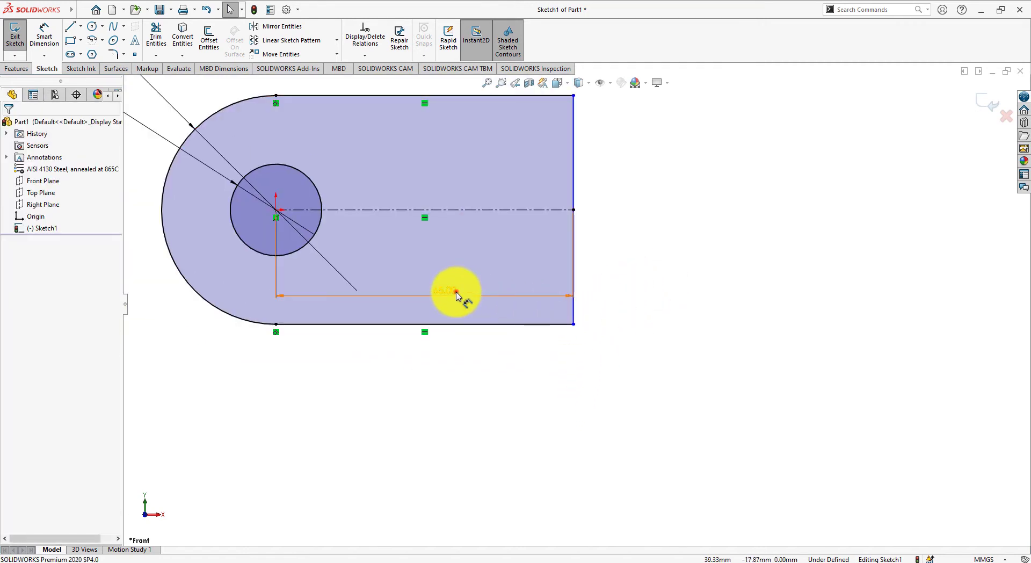
drag(455, 292, 467, 227)
click(781, 283)
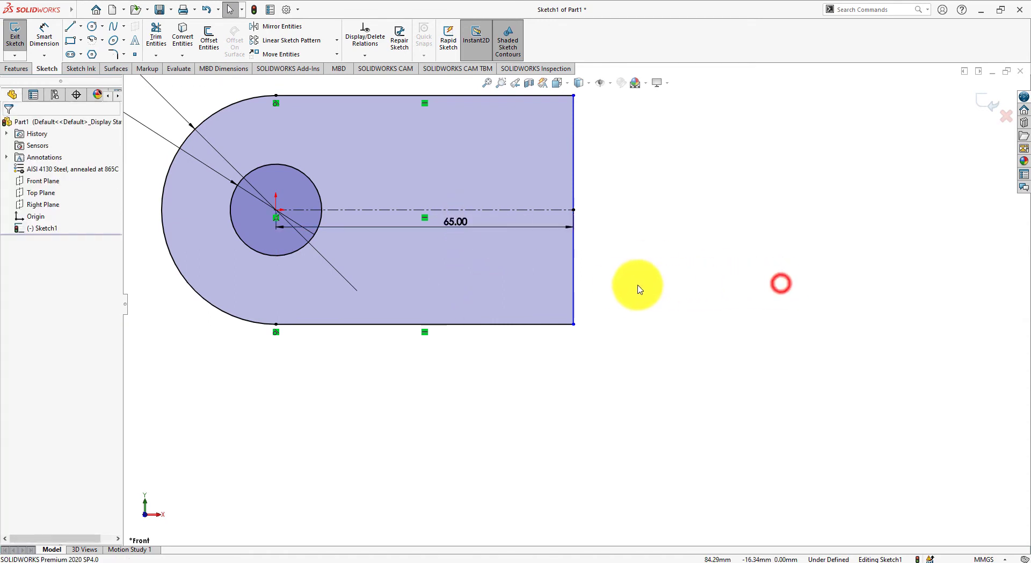
Apply a vertical relation to the straight end line of the profile.
click(576, 285)
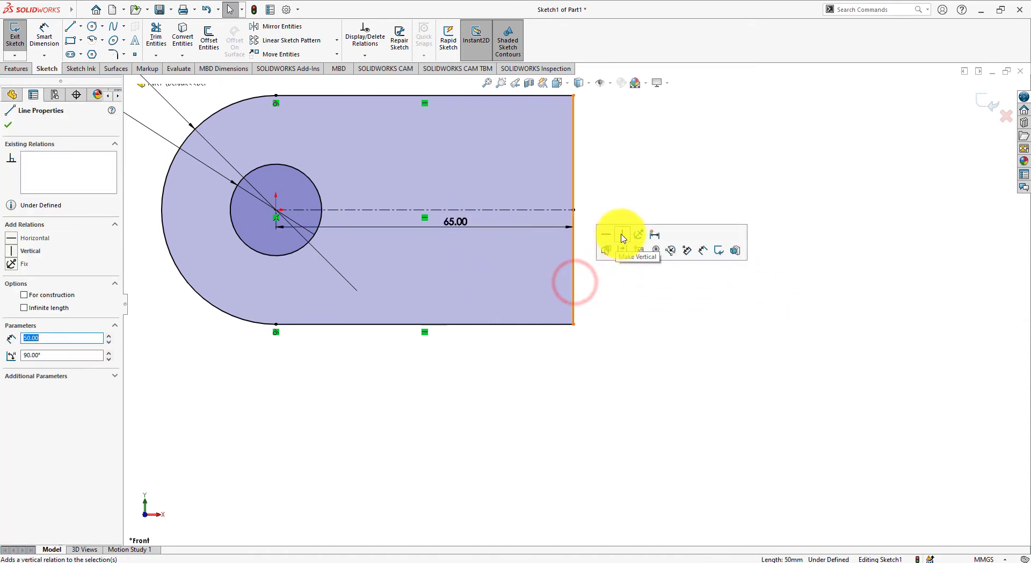
click(620, 233)
click(653, 321)
scroll(693, 335, up, 2)
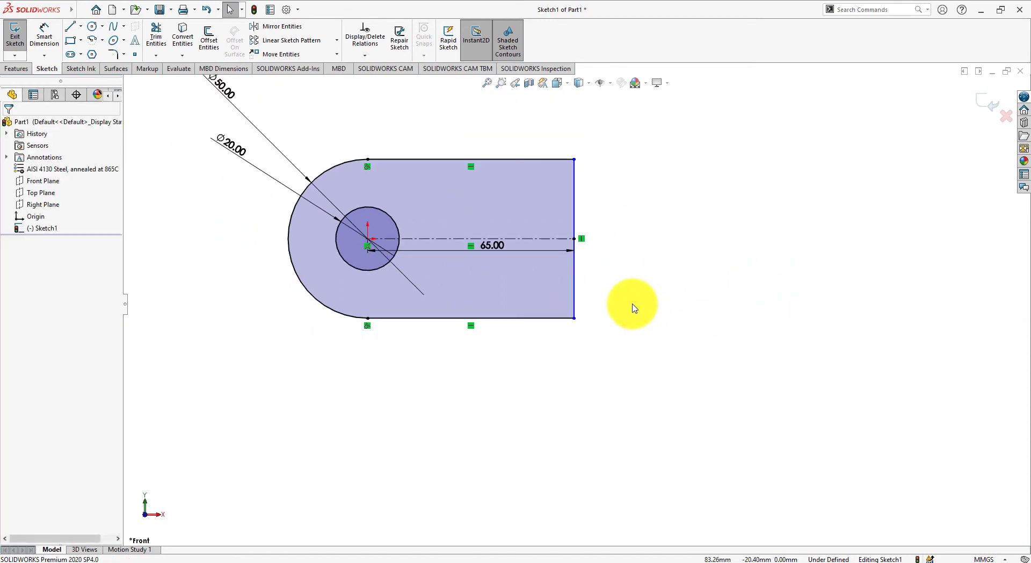
scroll(606, 204, down, 2)
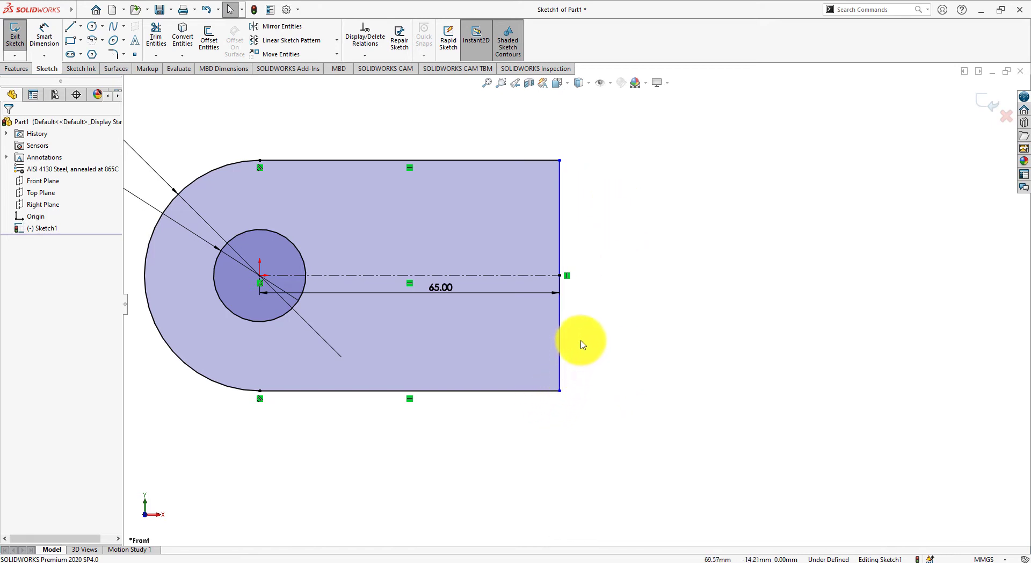
Pull the vertical end line outward, and make it coincident with the free endpoint of the horizontal construction line.
drag(560, 331, 607, 339)
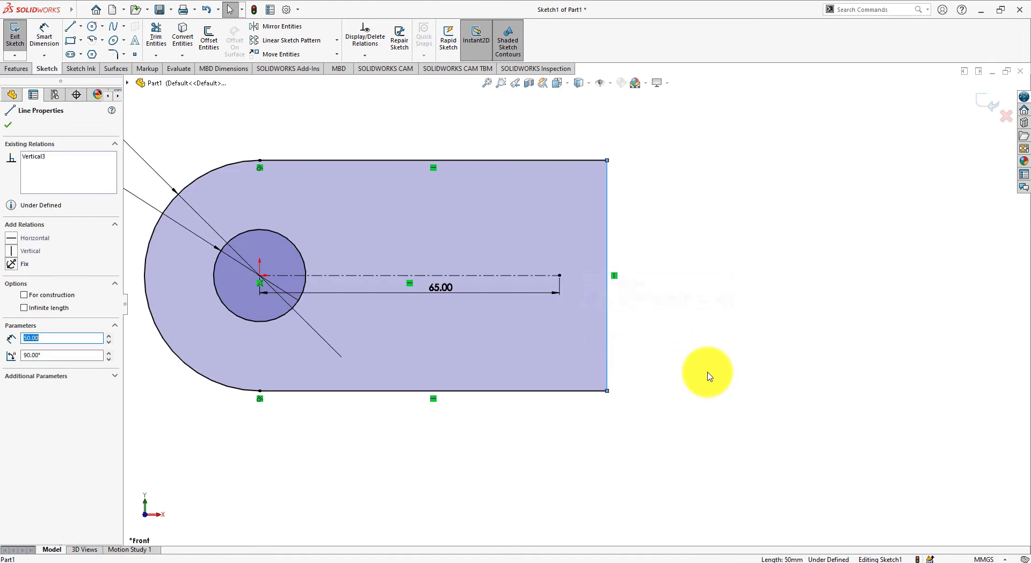
click(708, 373)
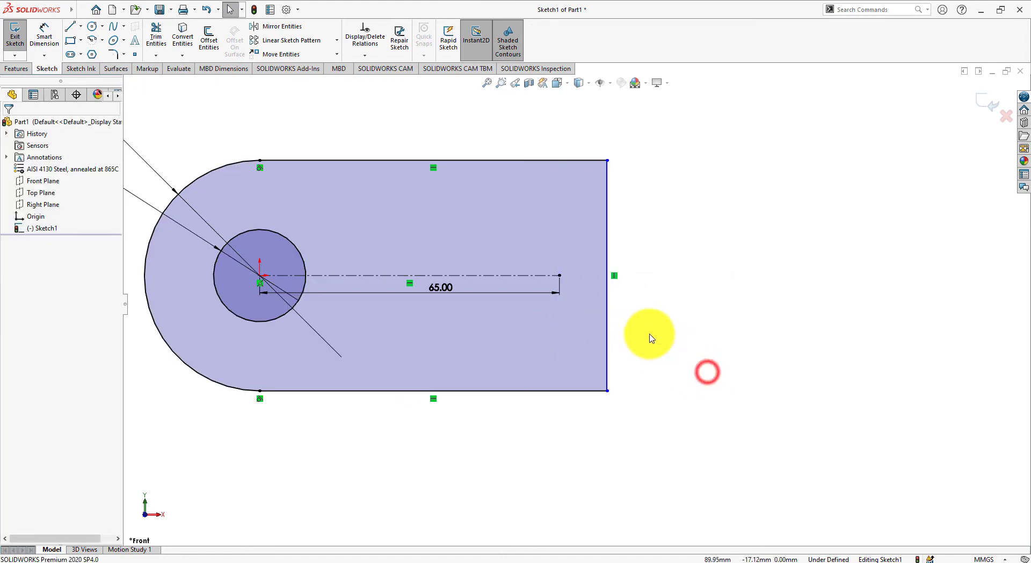
click(560, 276)
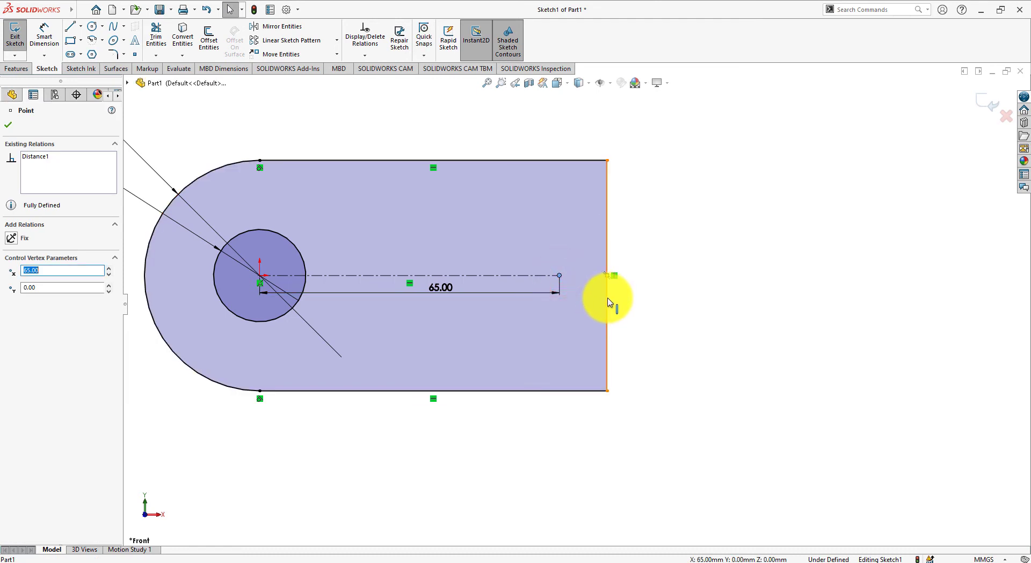
ctrl+click(607, 298)
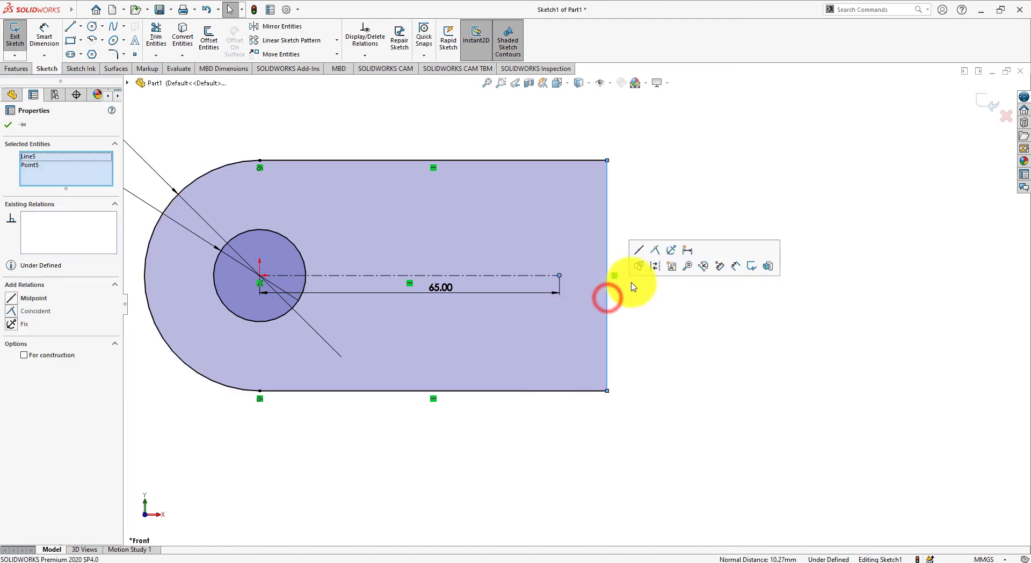
click(655, 253)
click(690, 341)
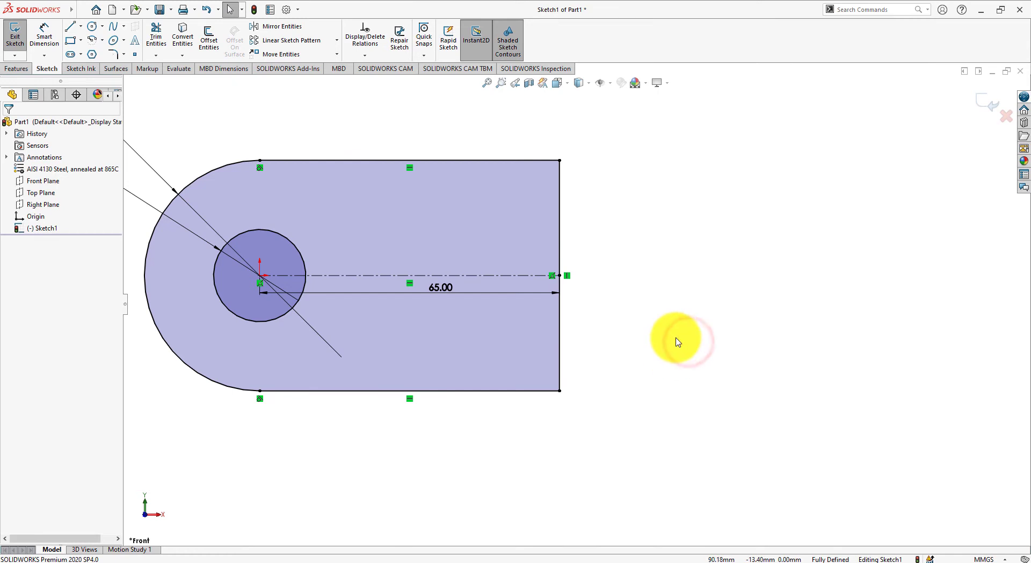
scroll(695, 339, up, 3)
scroll(390, 380, down, 1)
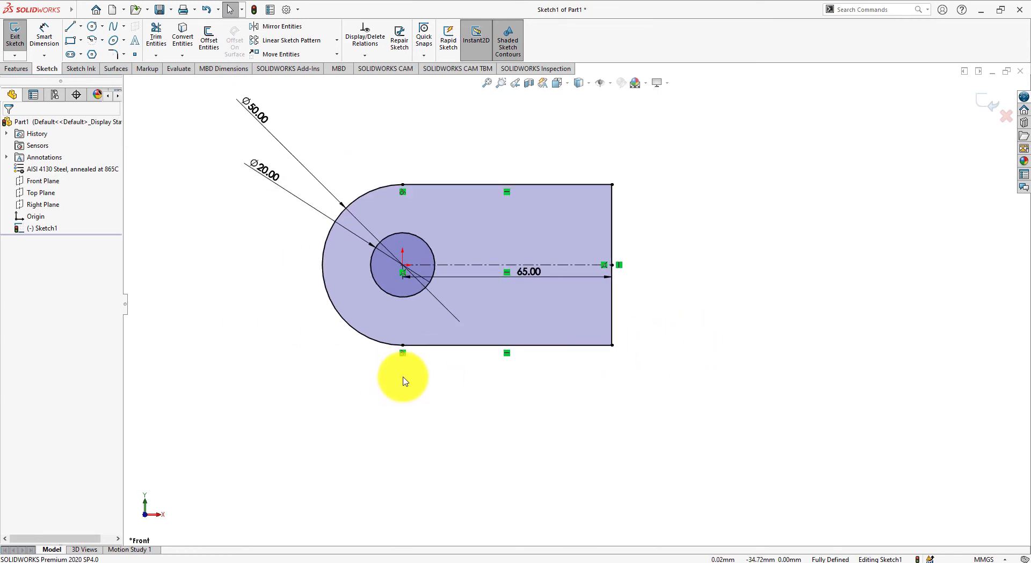
Check the reference drawing and sketch a corner rectangle about 45 by 34 mm inside the profile, starting on the vertical end line.
key(alt+Tab)
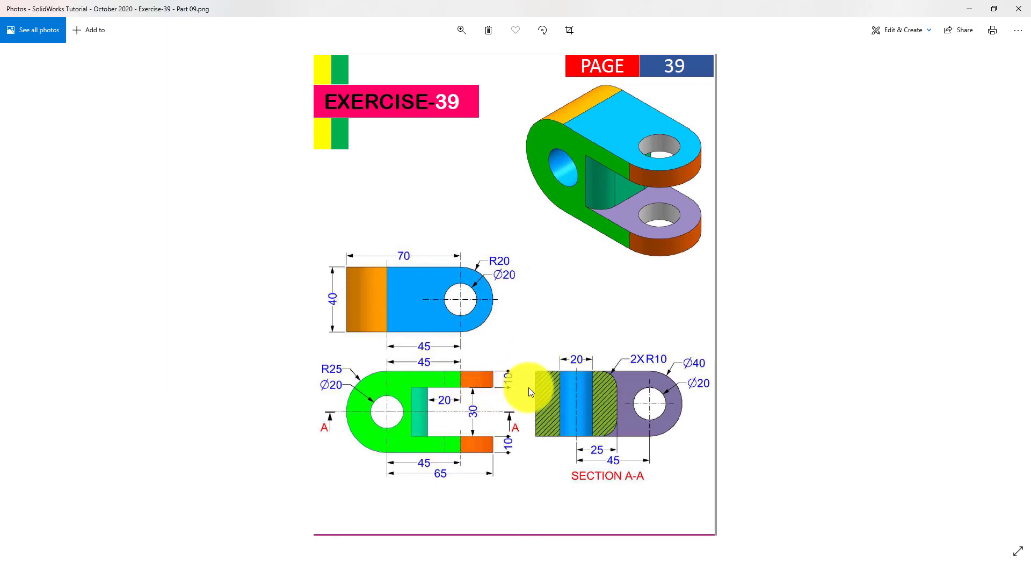
key(alt+Tab)
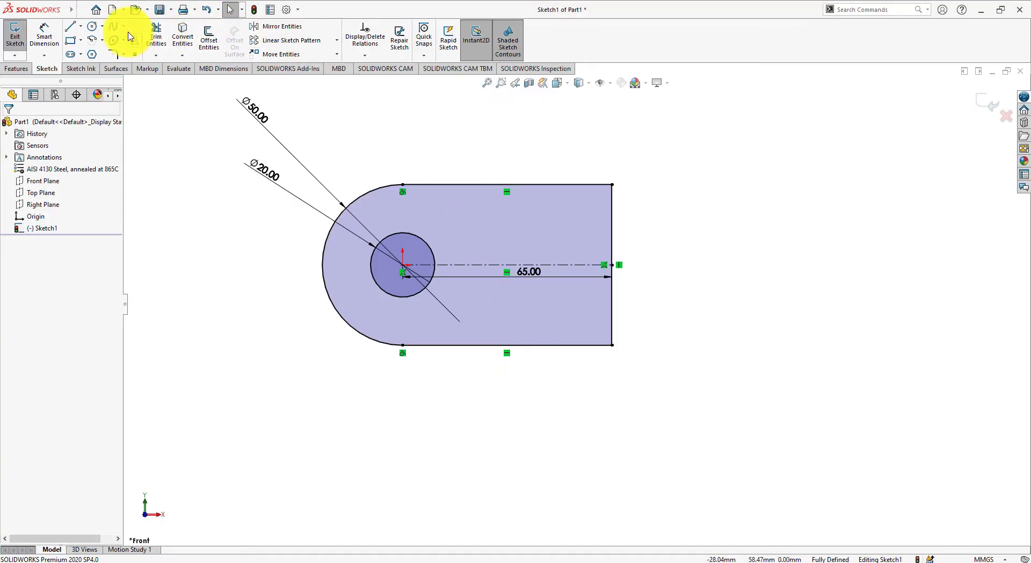
click(70, 39)
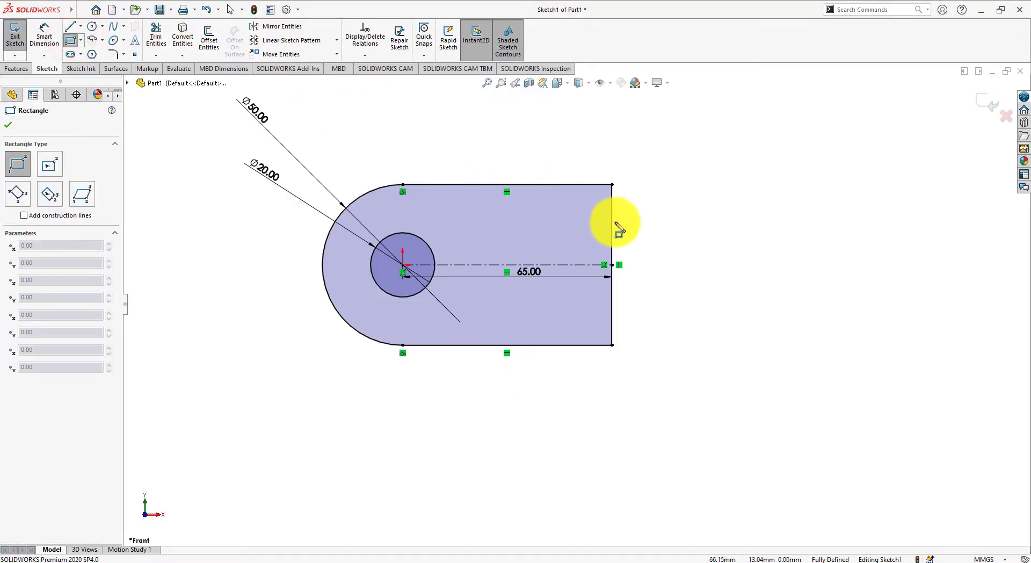
click(612, 216)
click(467, 323)
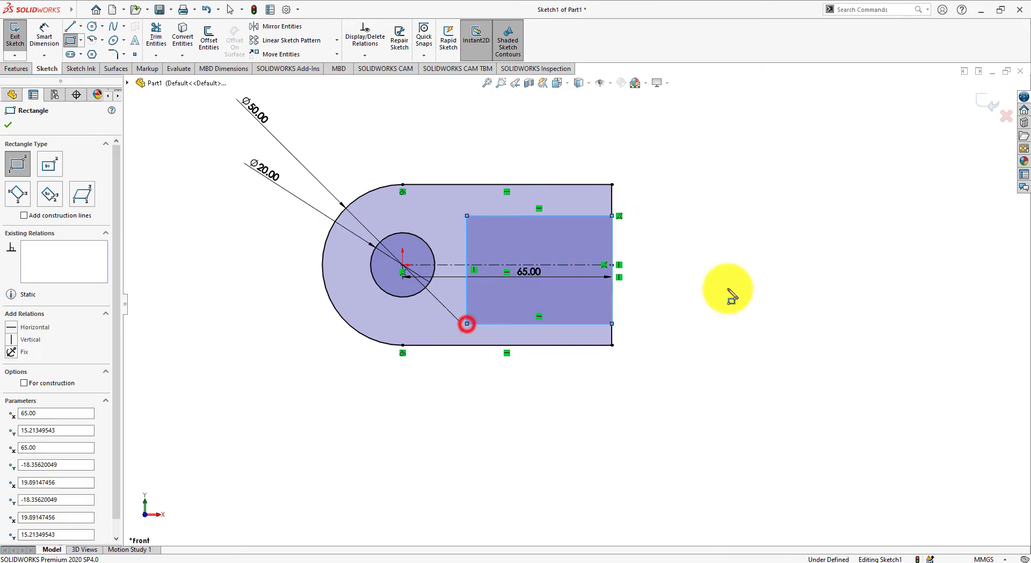
right_click(762, 268)
click(773, 272)
Check the reference drawing and dimension the gap between the rectangle's upper edge and the upper profile line as 10 mm.
key(alt+Tab)
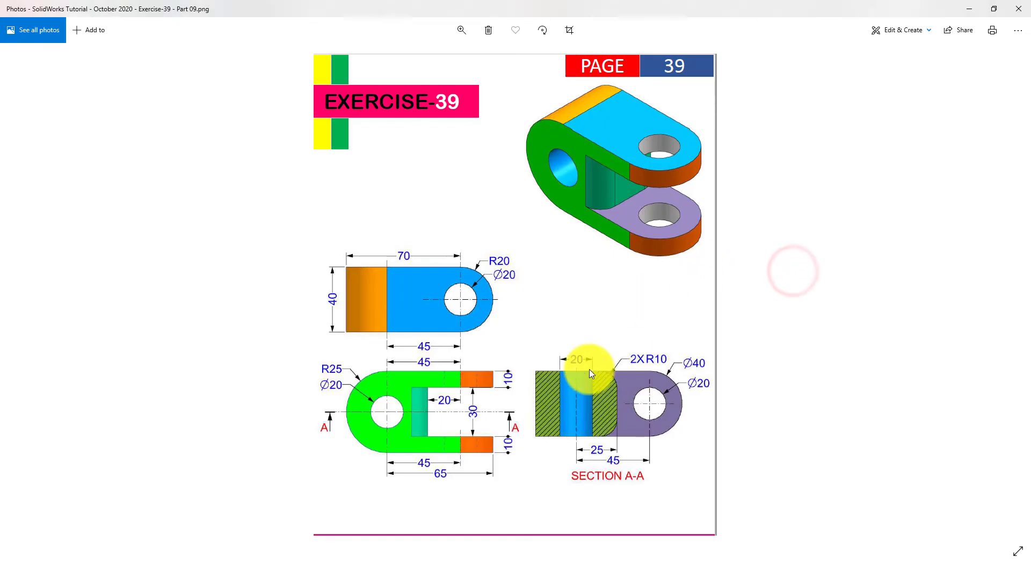
key(alt+Tab)
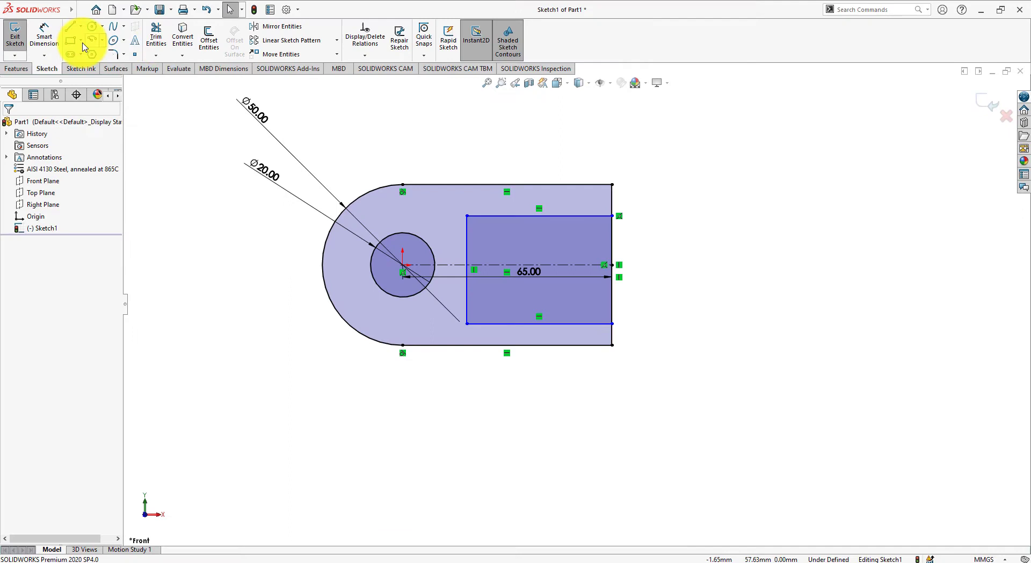
click(46, 30)
click(519, 216)
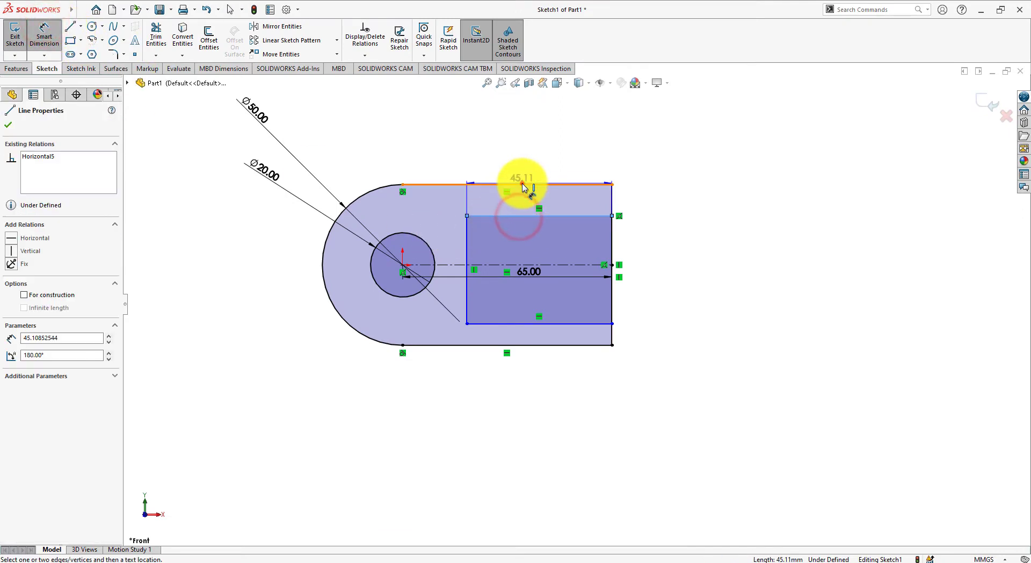
click(521, 184)
click(690, 212)
text(10)
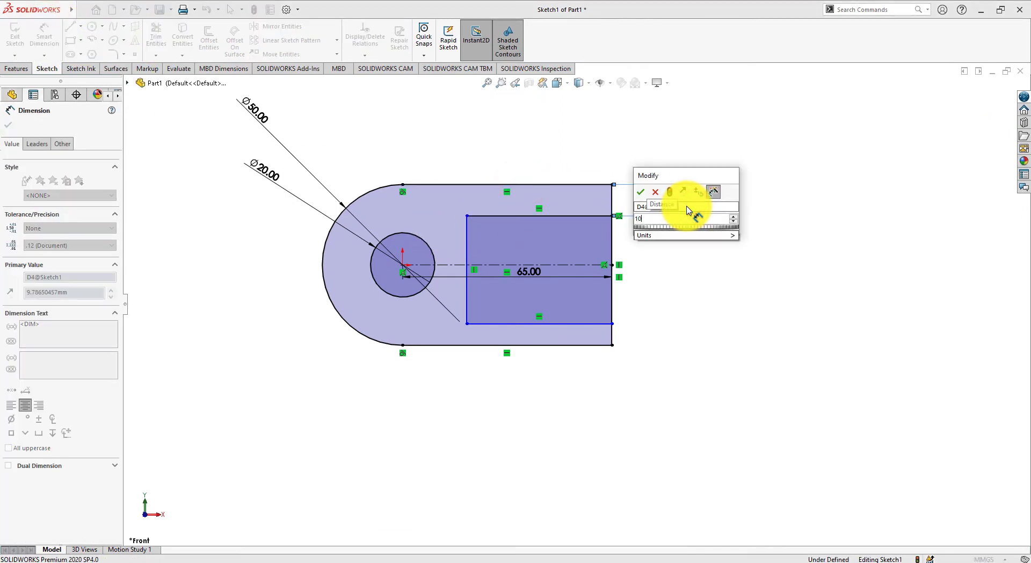
key(Return)
Check the slot height in the reference drawing and dimension the distance between the rectangle's upper and lower edges as 30 mm.
key(alt+Tab)
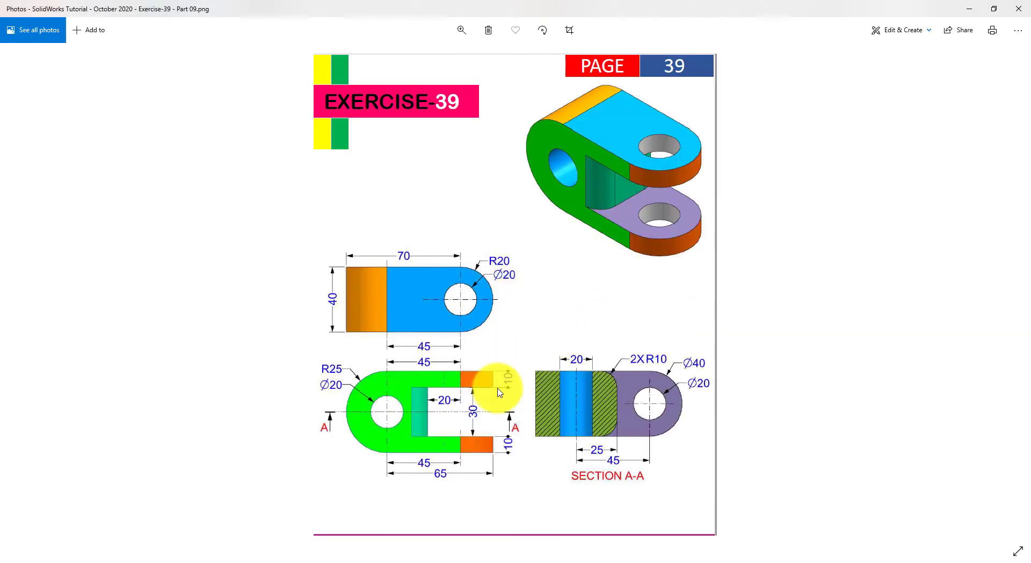
key(alt+Tab)
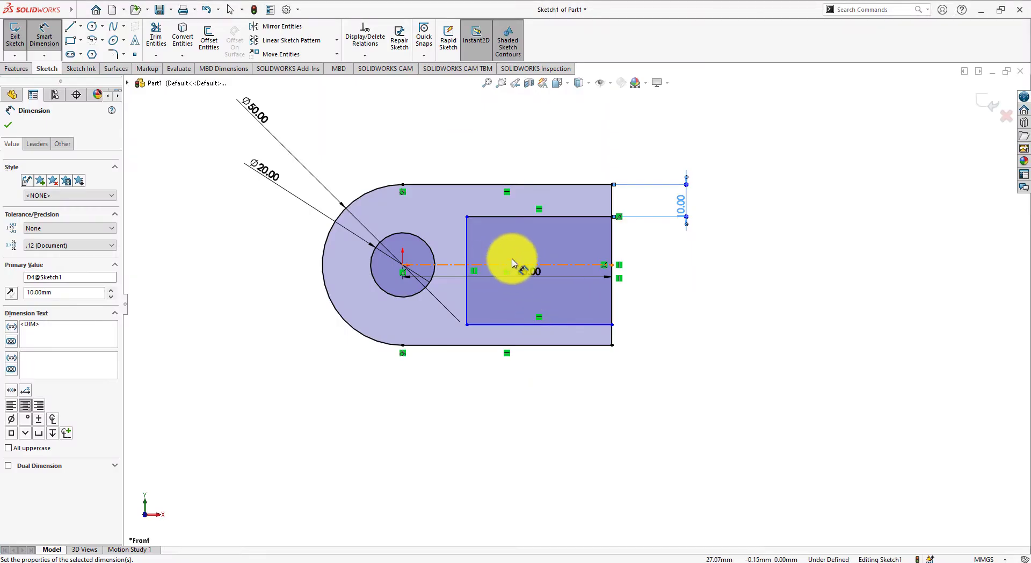
click(568, 217)
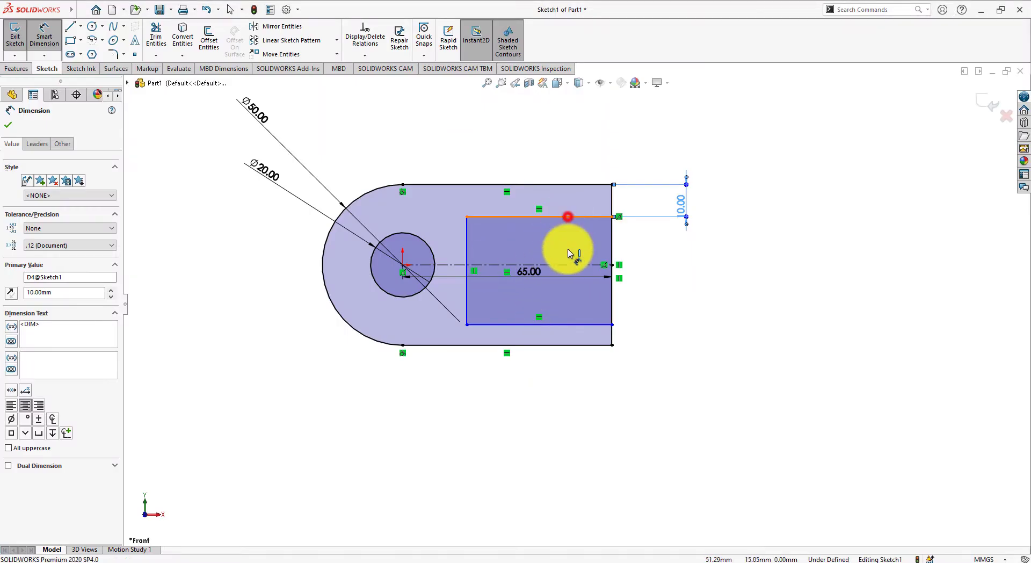
click(564, 325)
click(674, 272)
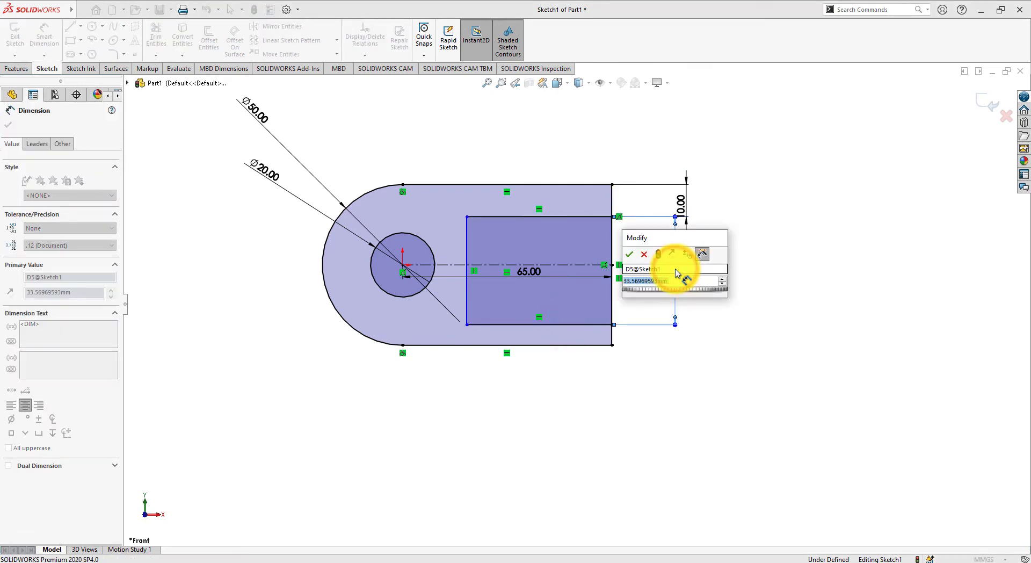
text(30)
key(Return)
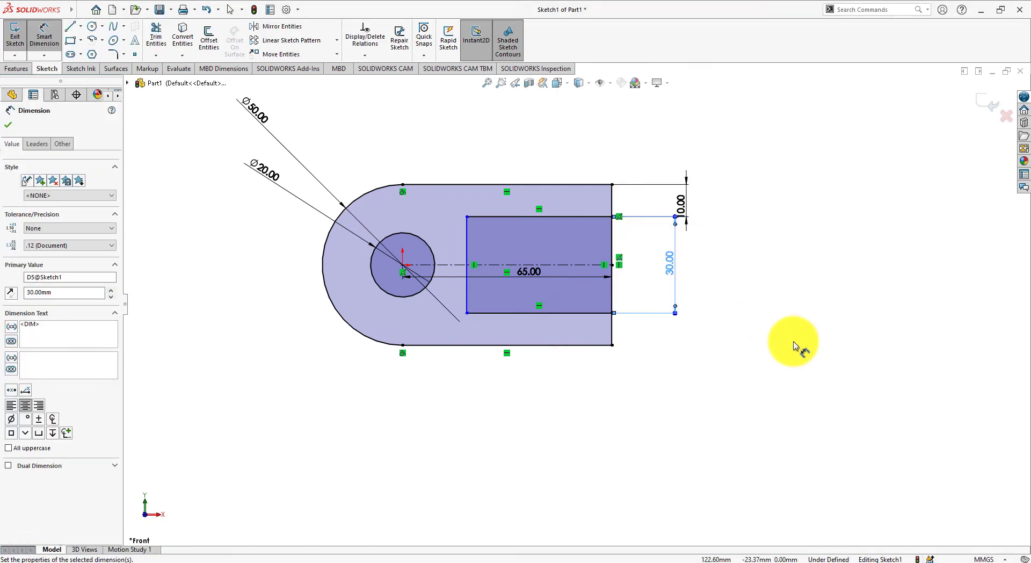
click(791, 344)
Consult the reference drawing and draw a vertical construction line between the rectangle's upper and lower edges, about 48 mm from the circle centre.
key(alt+Tab)
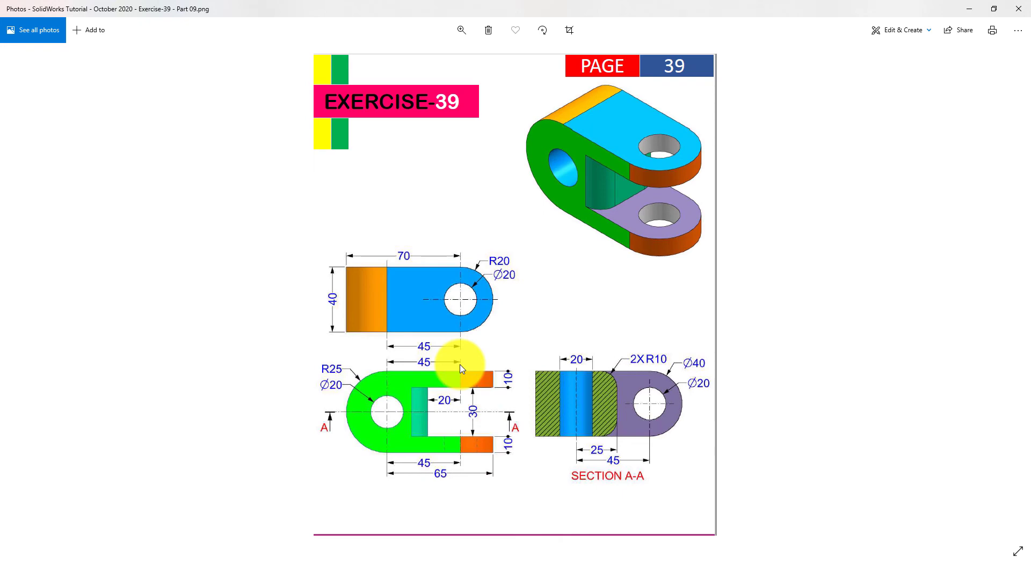
key(alt+Tab)
key(alt+Tab)
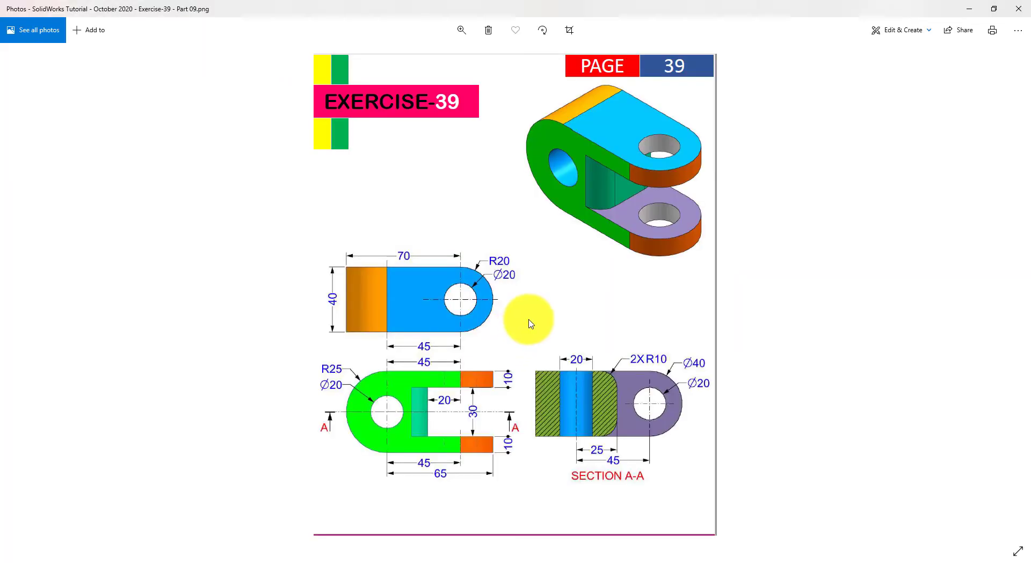
key(alt+Tab)
click(83, 29)
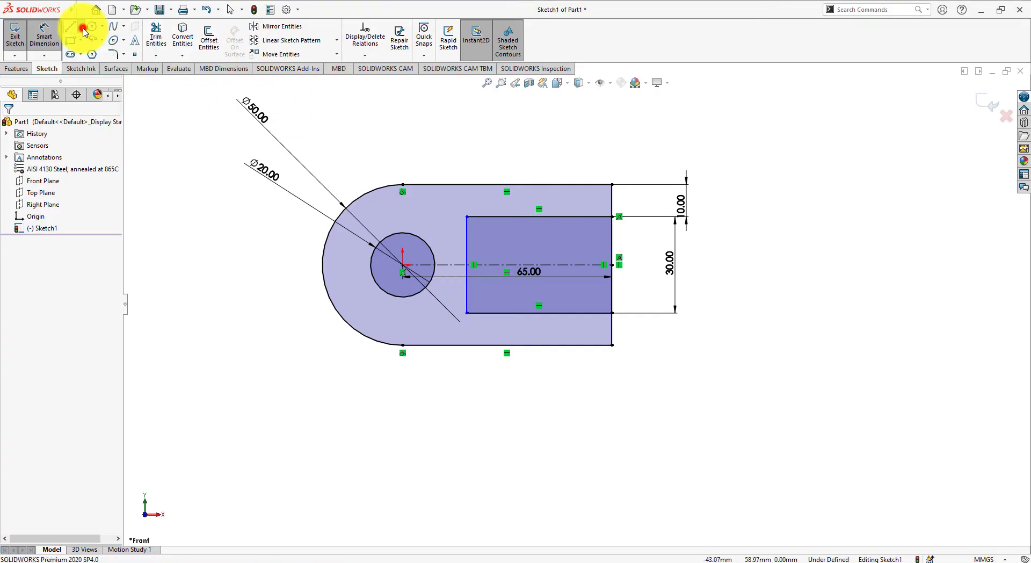
click(92, 51)
click(557, 217)
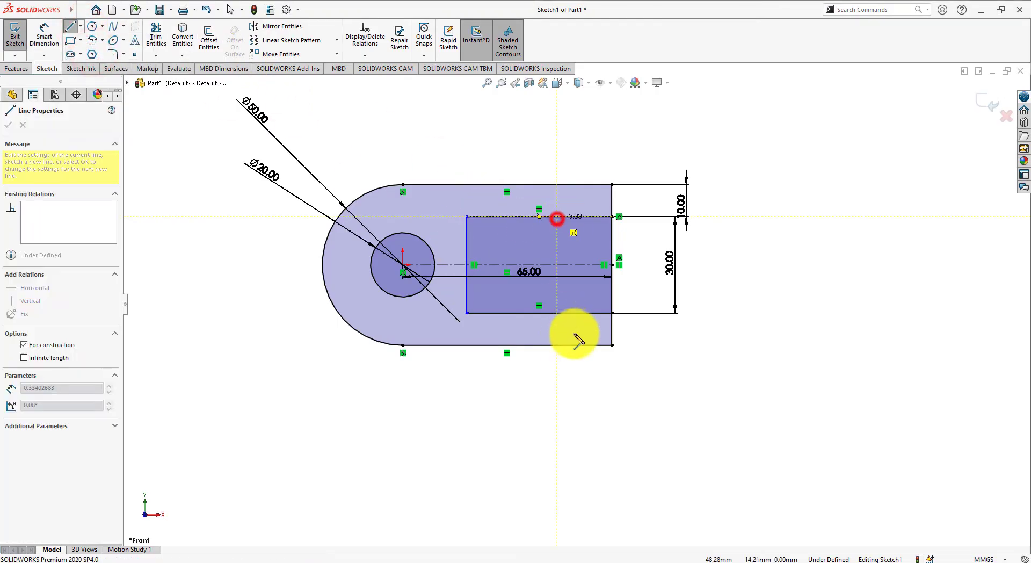
click(557, 313)
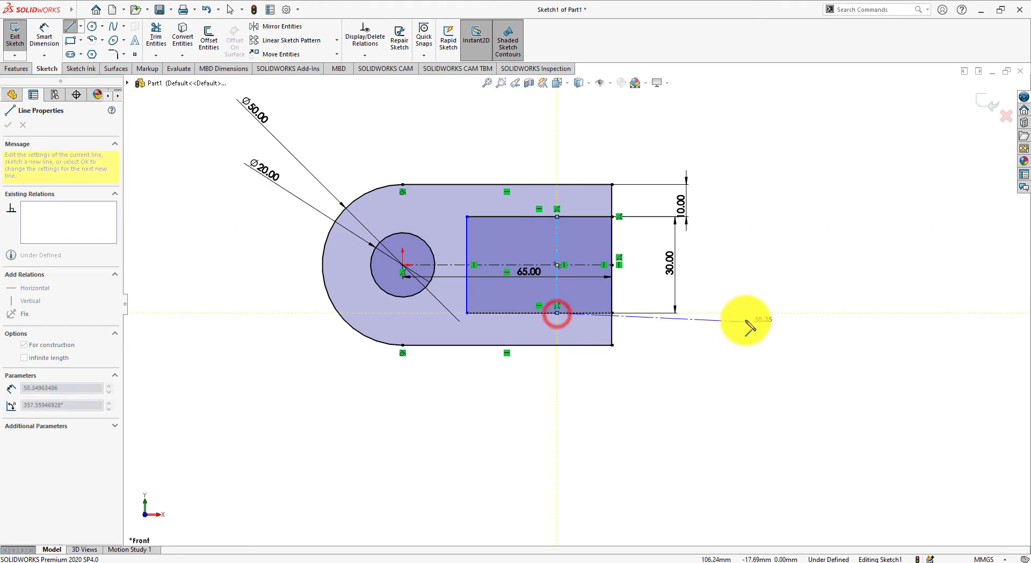
right_click(752, 321)
click(760, 329)
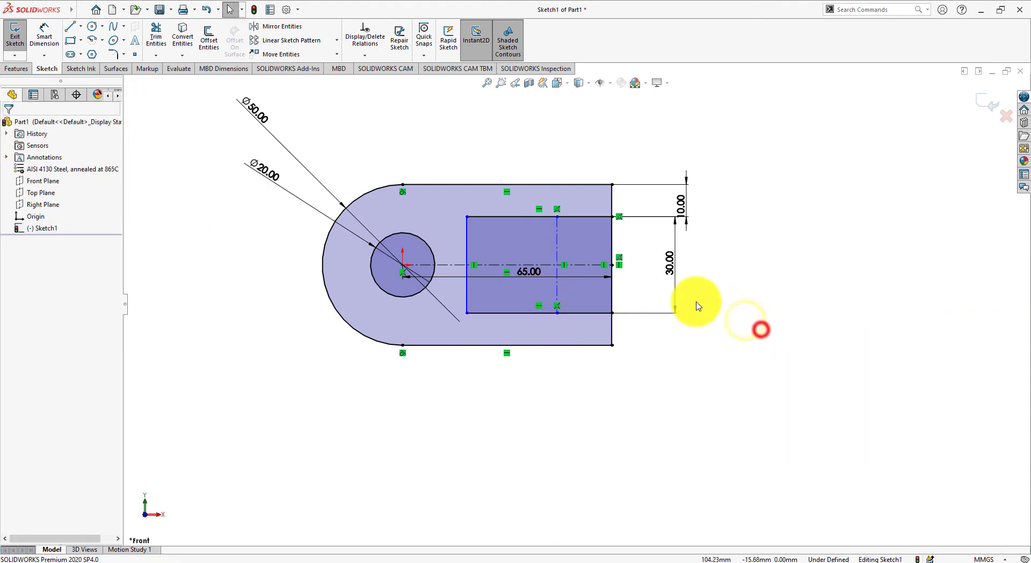
Dimension the horizontal distance from the circle centre to the vertical construction line as 45 mm.
click(48, 30)
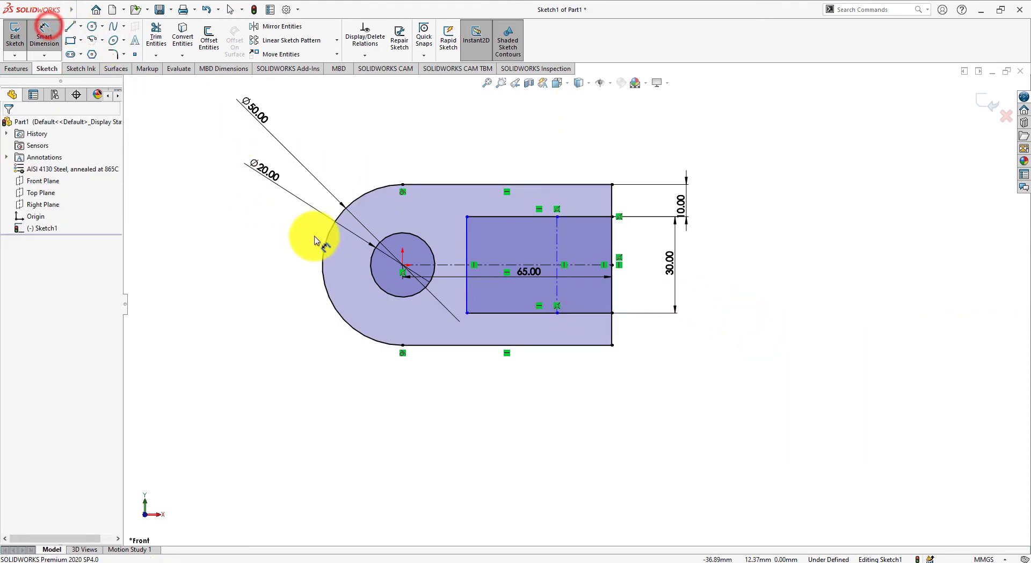
click(403, 264)
click(557, 288)
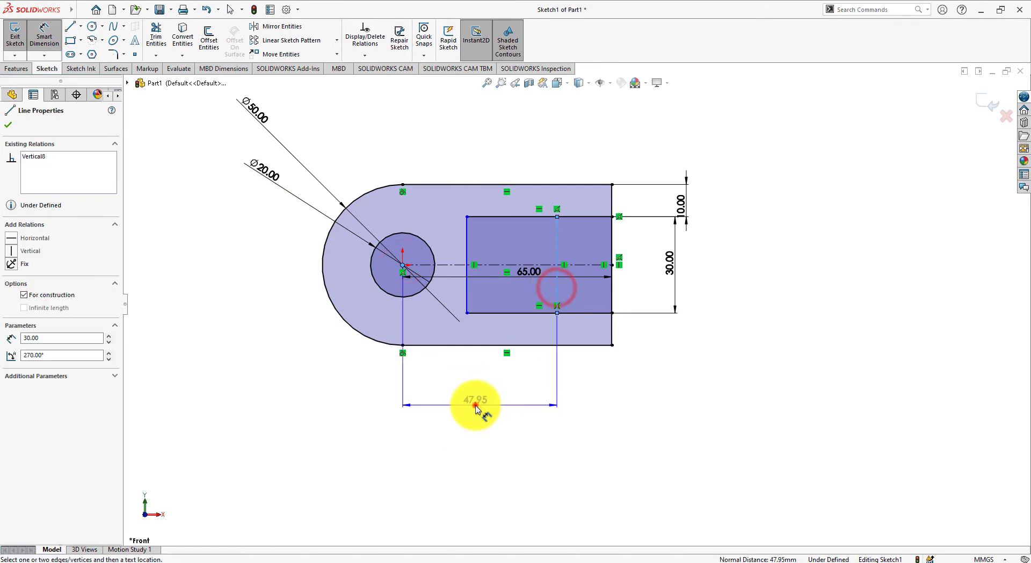
click(475, 406)
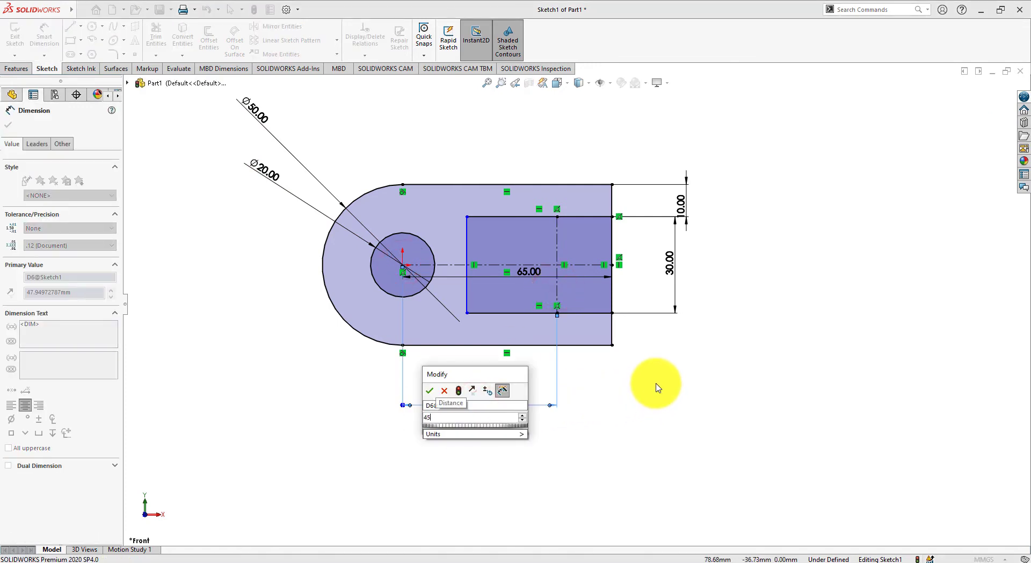
key(Return)
Check the reference drawing and dimension the distance between the vertical construction line and the slot's inner vertical edge as 20 mm.
key(alt+Tab)
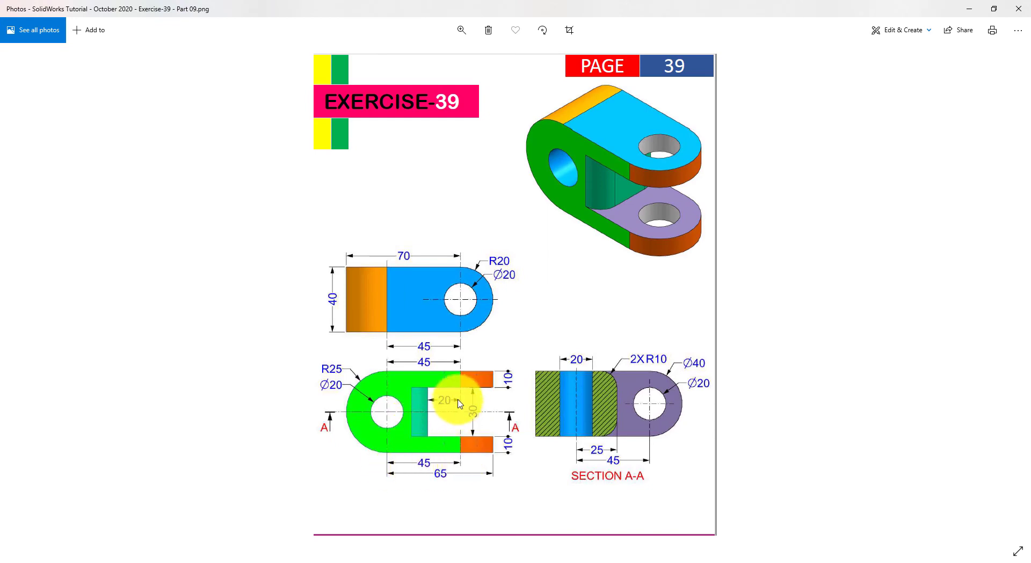
key(alt+Tab)
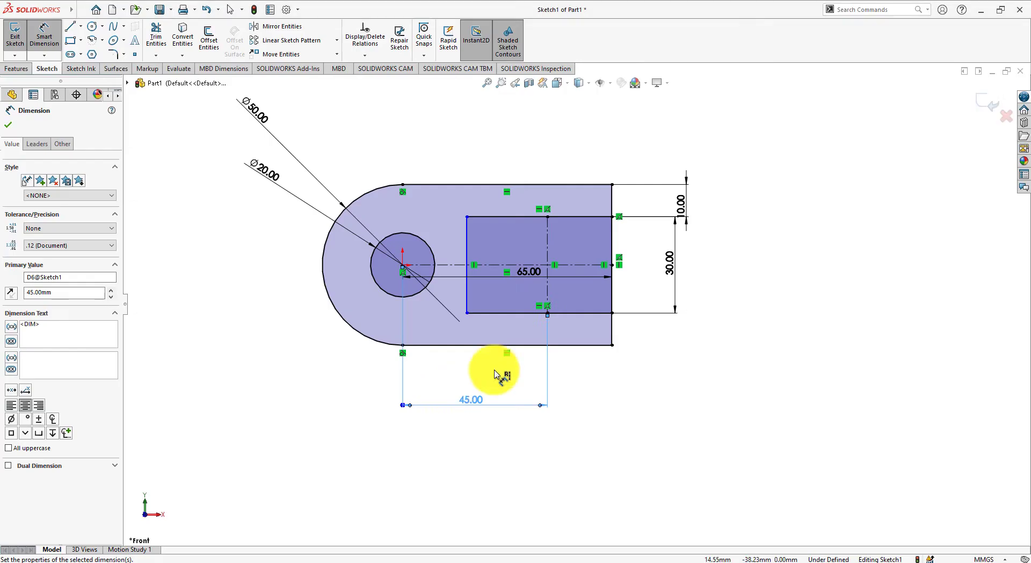
click(546, 248)
click(465, 253)
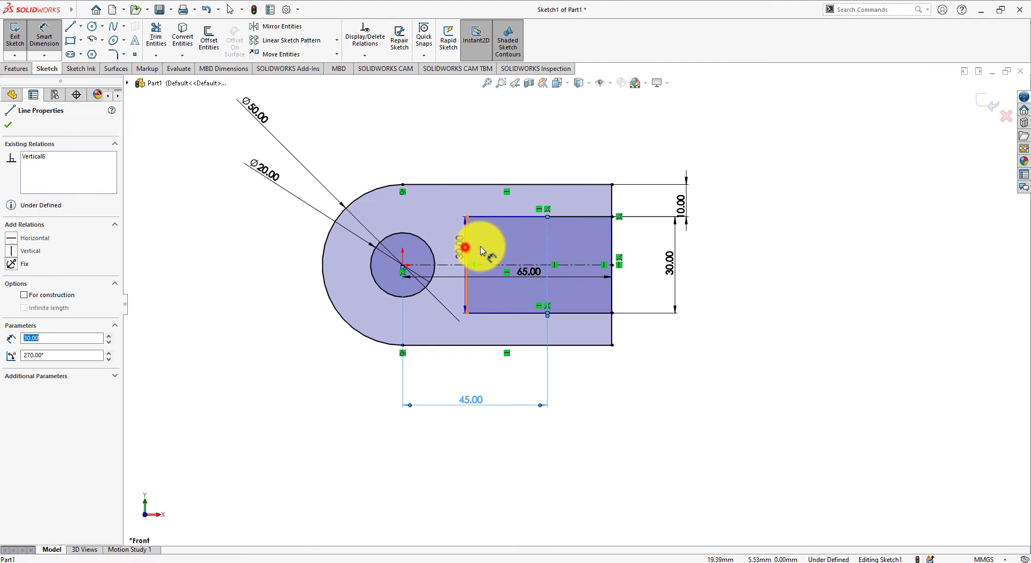
click(507, 236)
text(2)
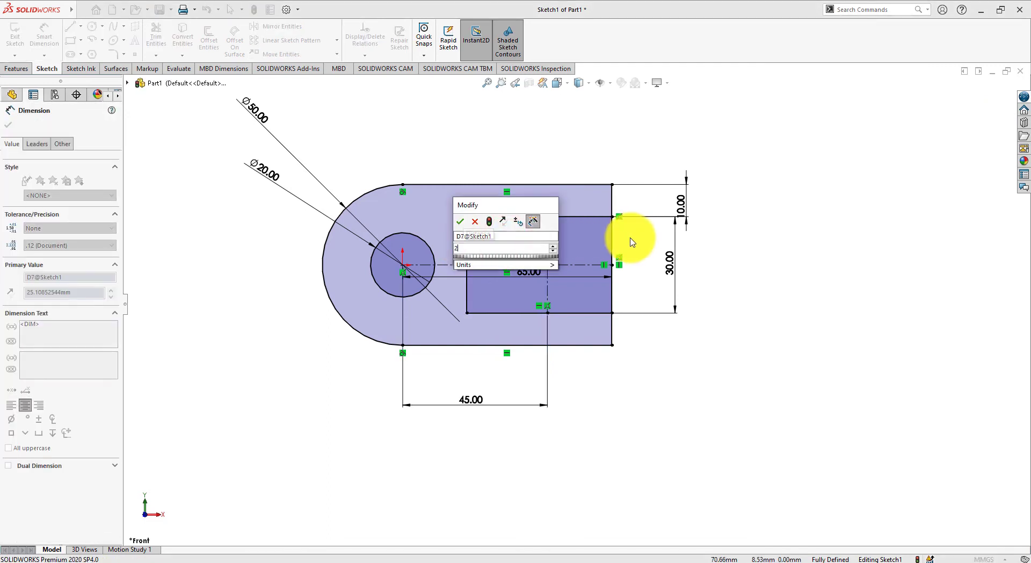
text(0)
key(Return)
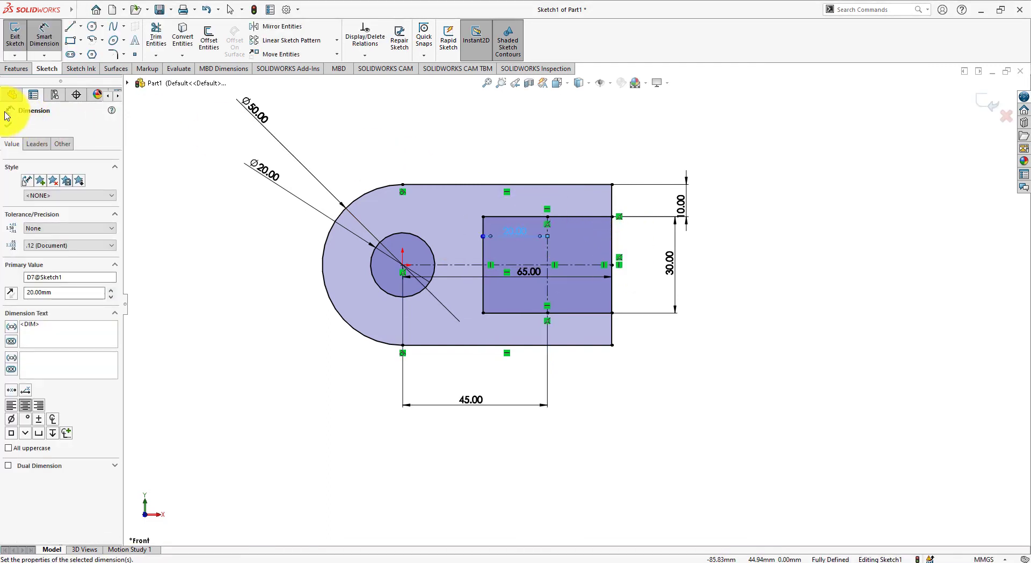
click(7, 118)
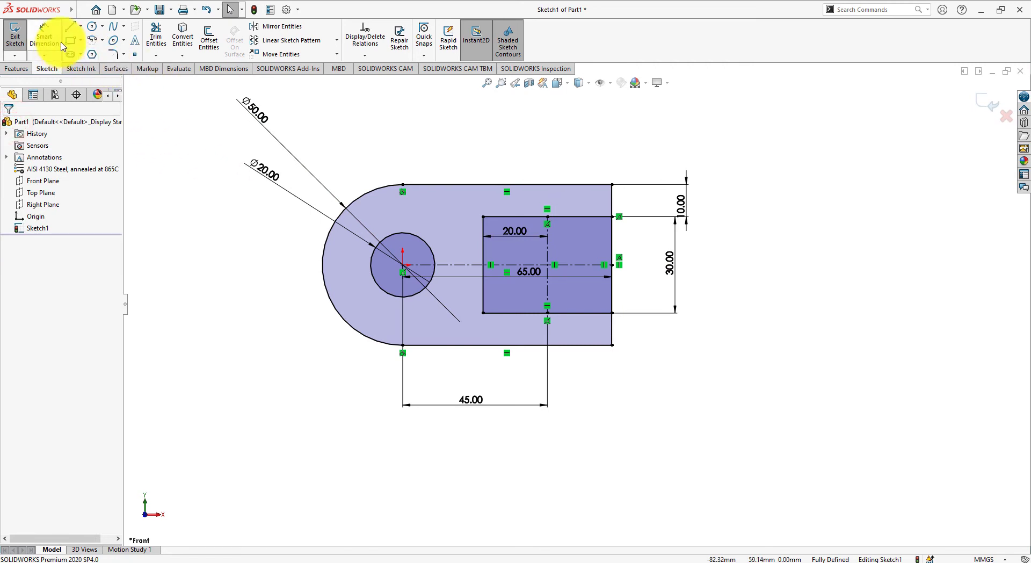
Trim away the vertical end line segments between the slot's upper and lower edges to open the slot.
click(165, 31)
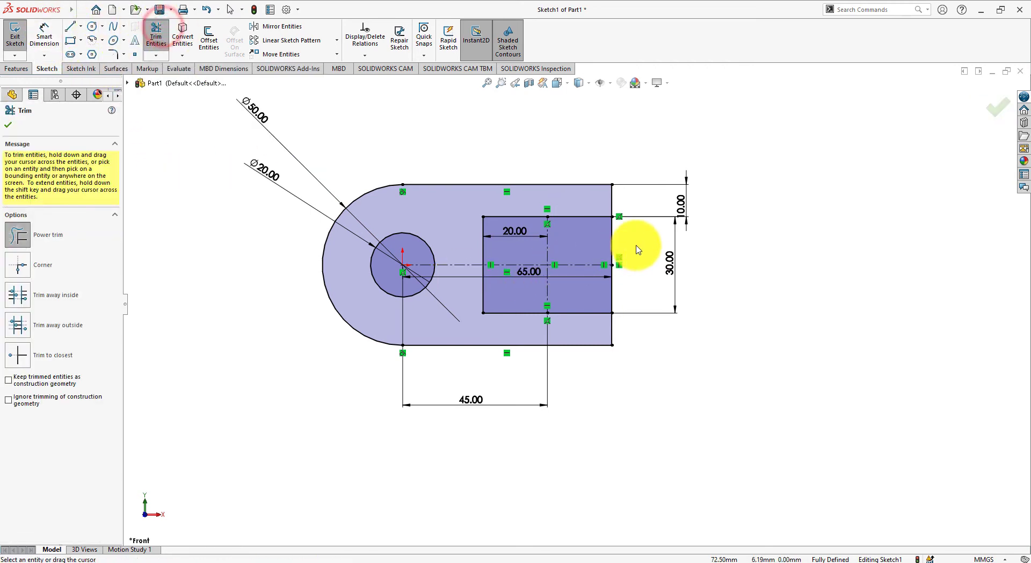
drag(635, 242, 594, 252)
drag(639, 287, 591, 291)
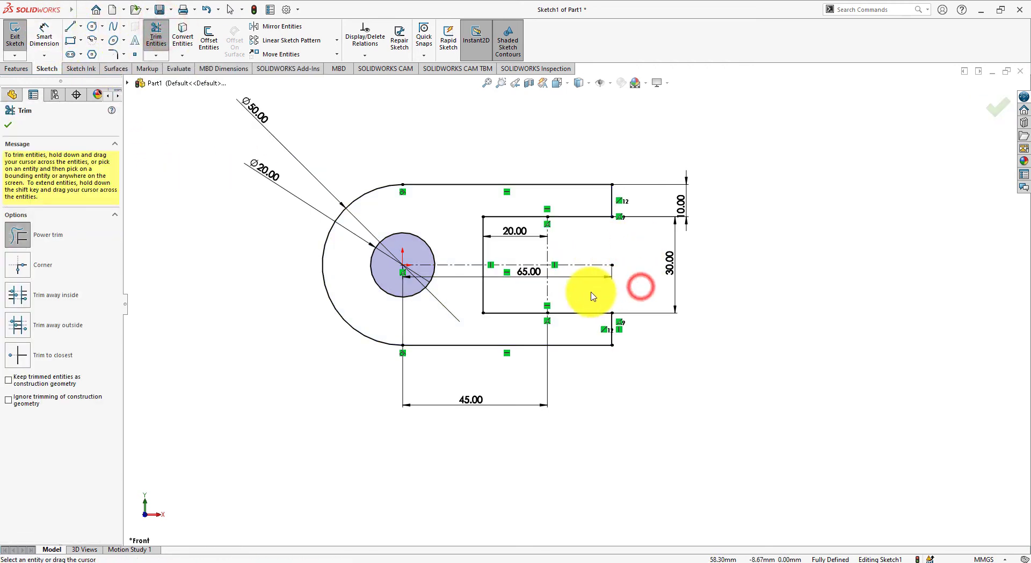
scroll(649, 348, down, 3)
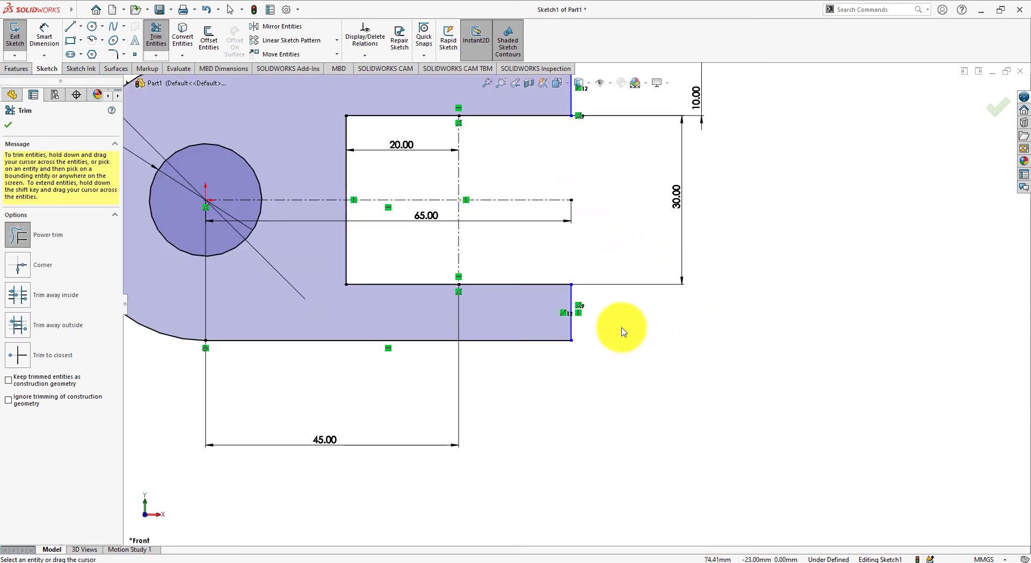
scroll(602, 322, up, 2)
key(Escape)
click(562, 331)
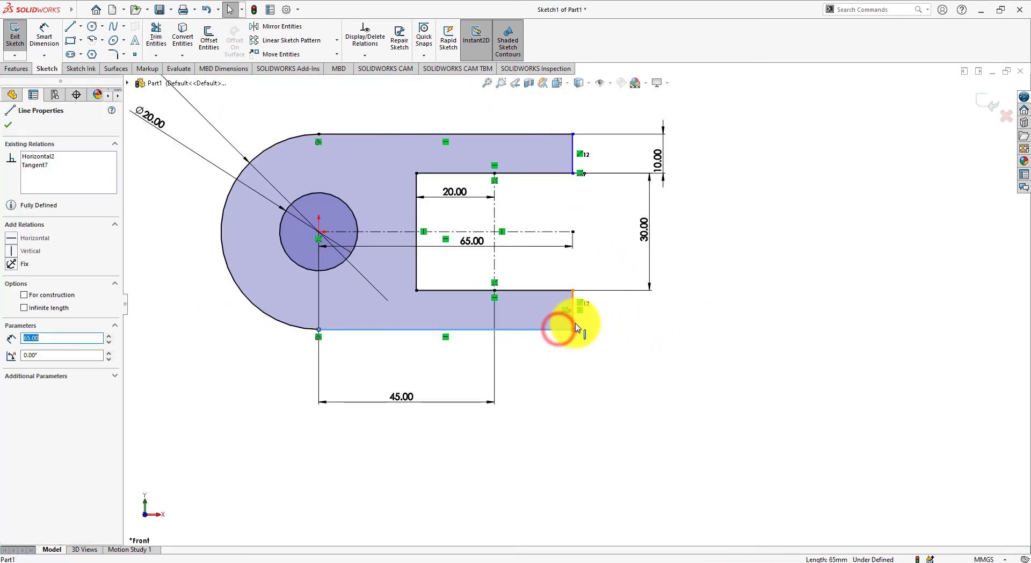
ctrl+click(572, 319)
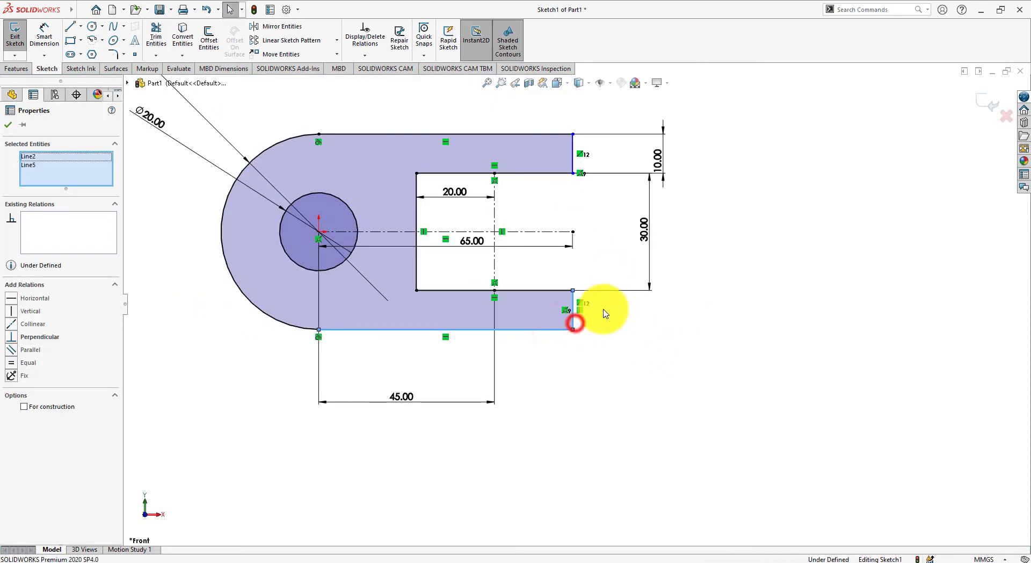
click(647, 352)
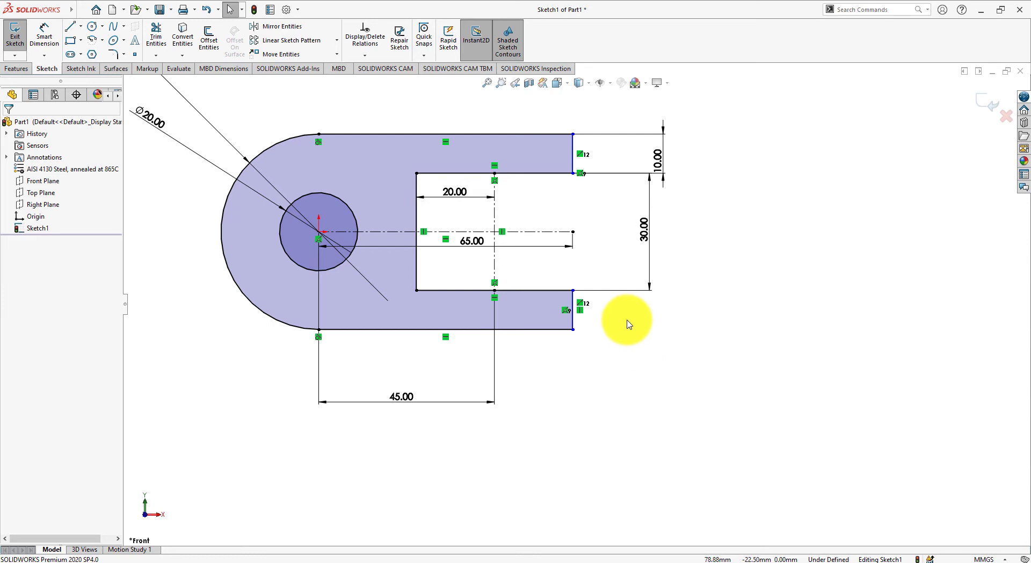
Consult the reference drawing and make the horizontal centreline's free endpoint coincident with the lower fork arm's vertical end line.
key(alt+Tab)
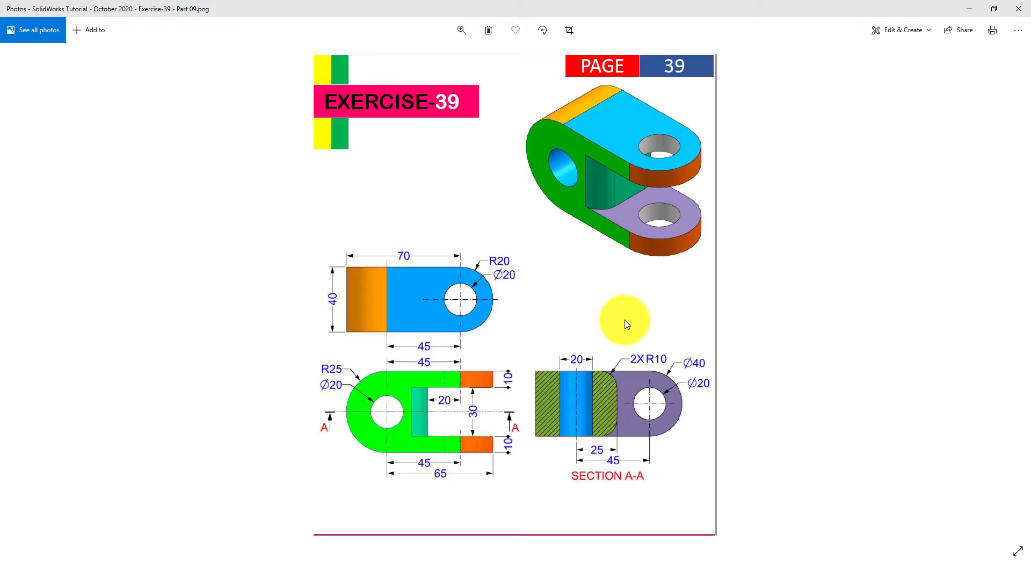
key(alt+Tab)
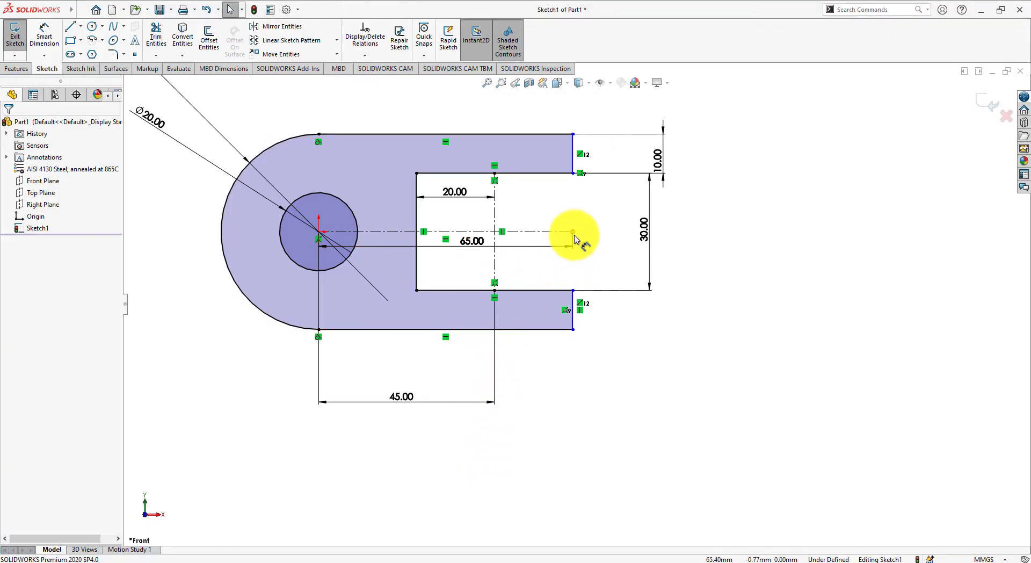
click(573, 235)
ctrl+click(575, 321)
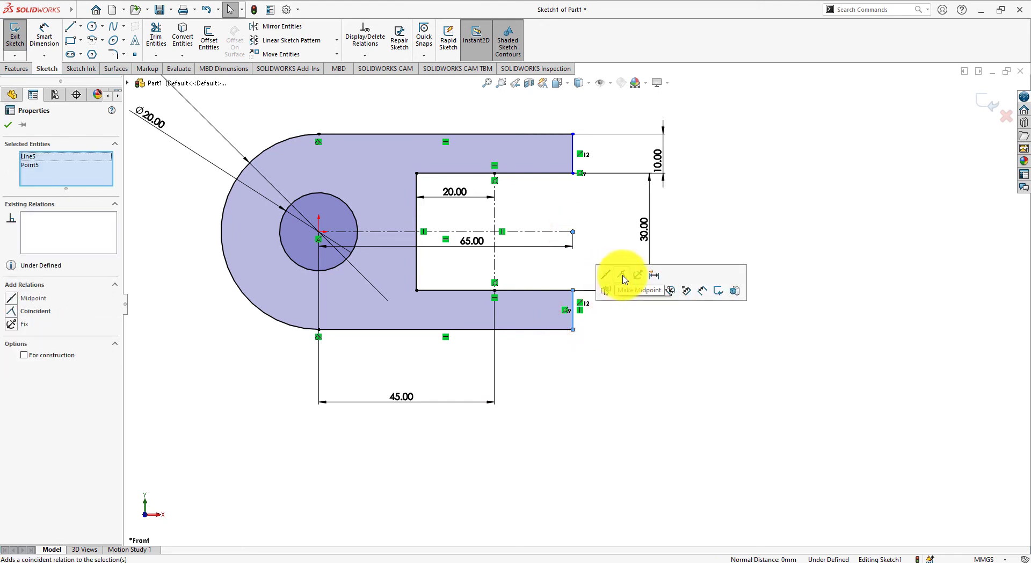
click(623, 276)
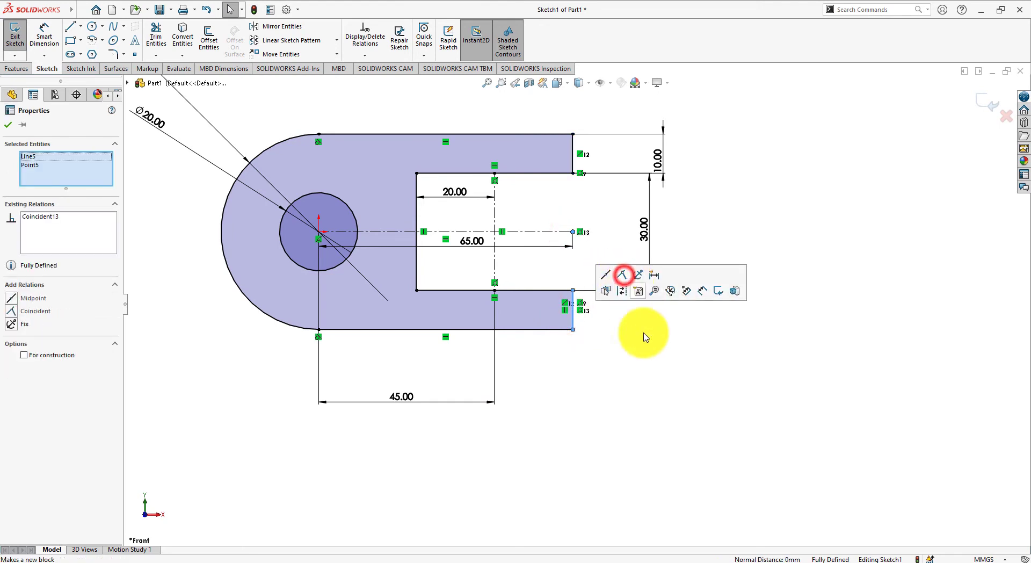
click(660, 403)
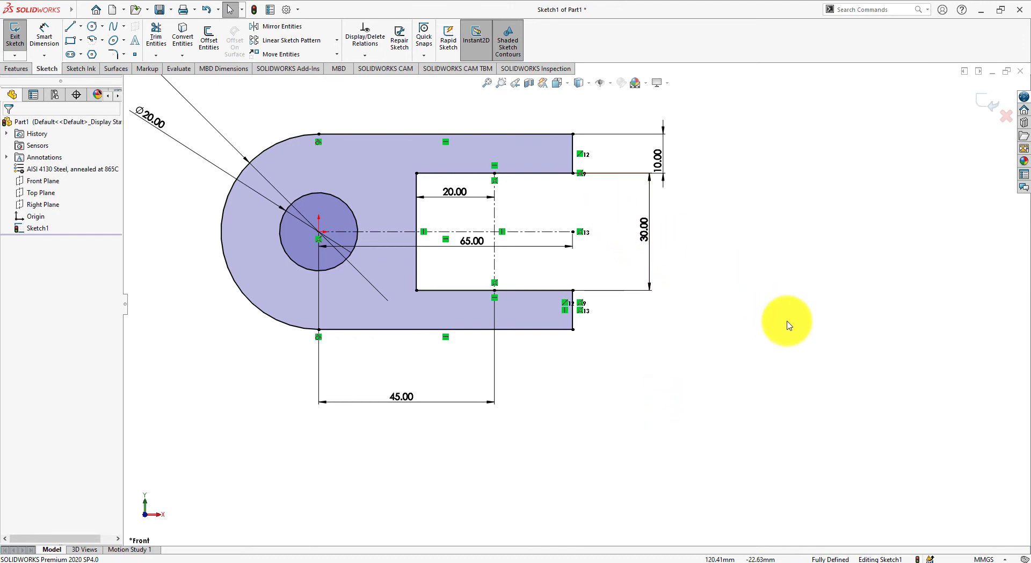
Consult the reference drawing and start a blind Extruded Boss of the fork profile with its direction reversed.
key(z)
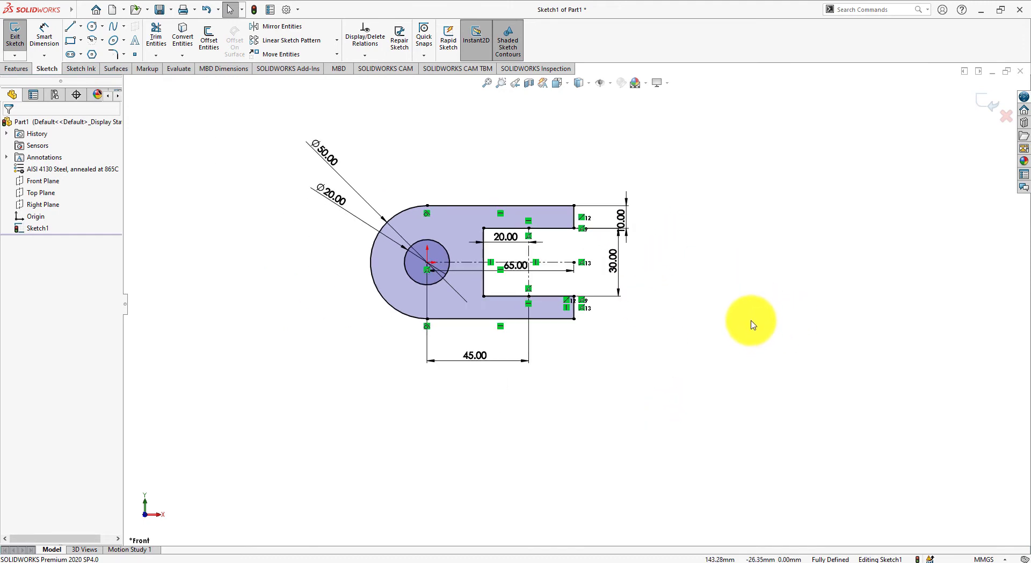
scroll(751, 322, down, 2)
key(alt+Tab)
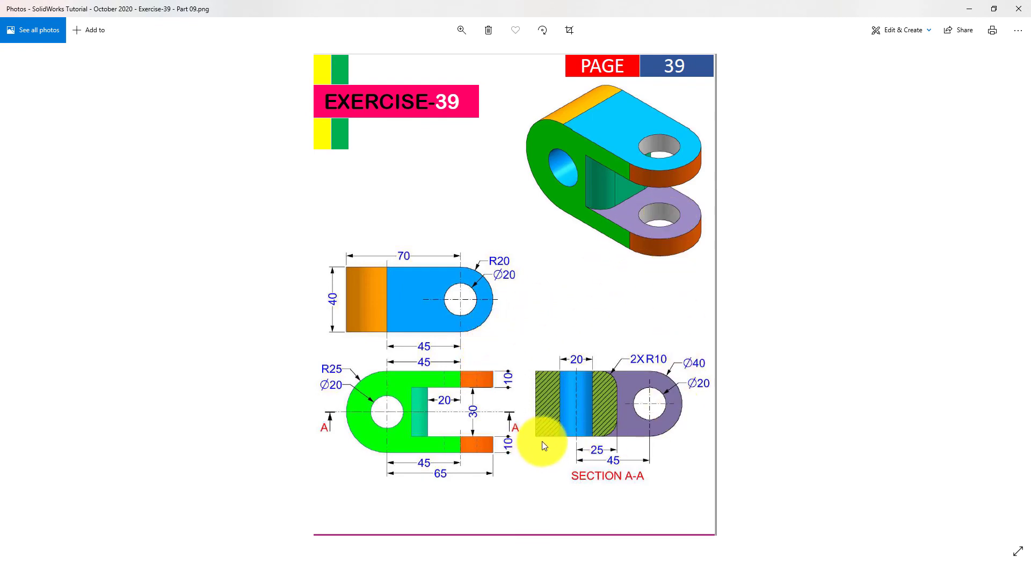
key(alt+Tab)
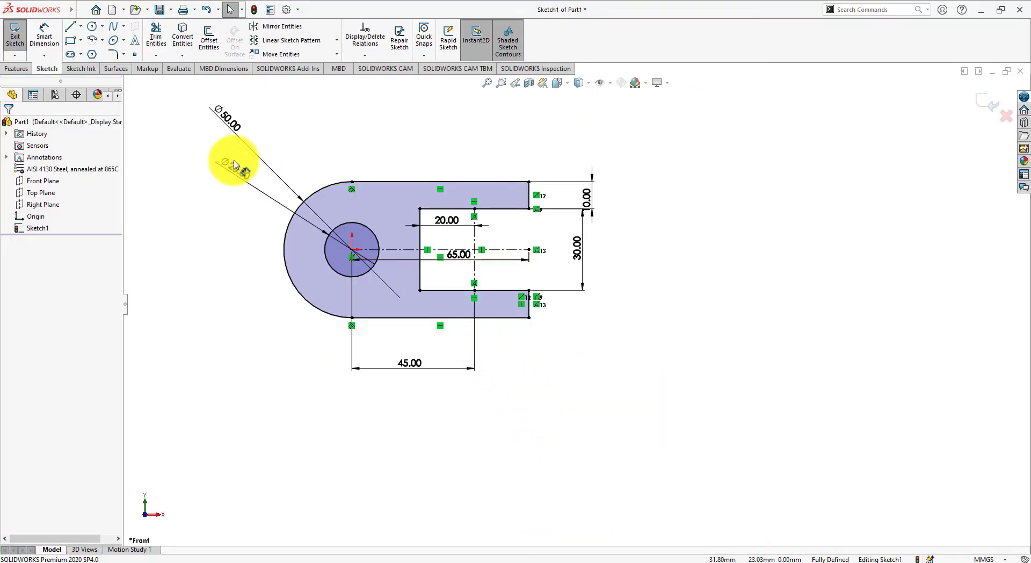
click(18, 69)
click(20, 39)
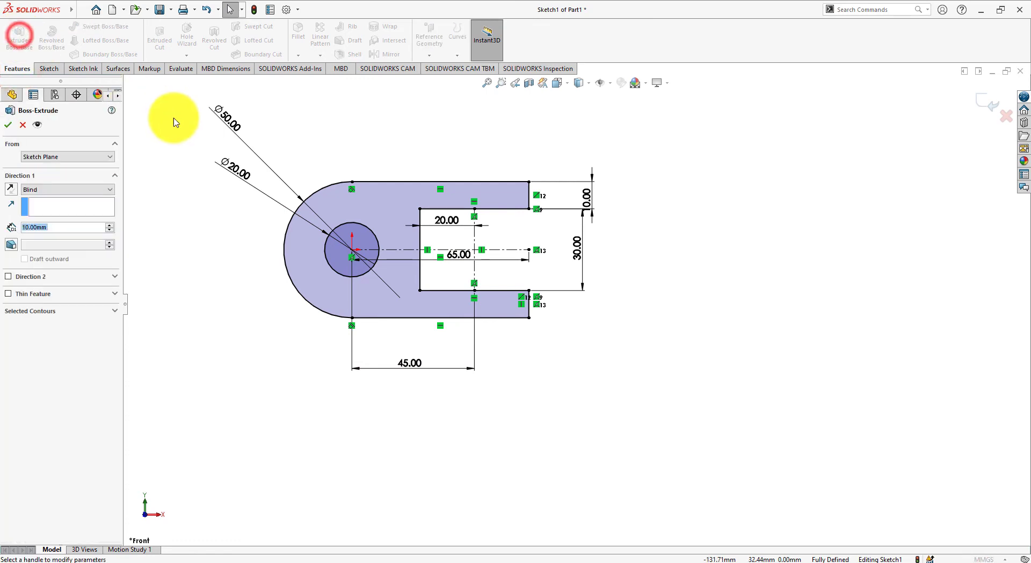
click(10, 183)
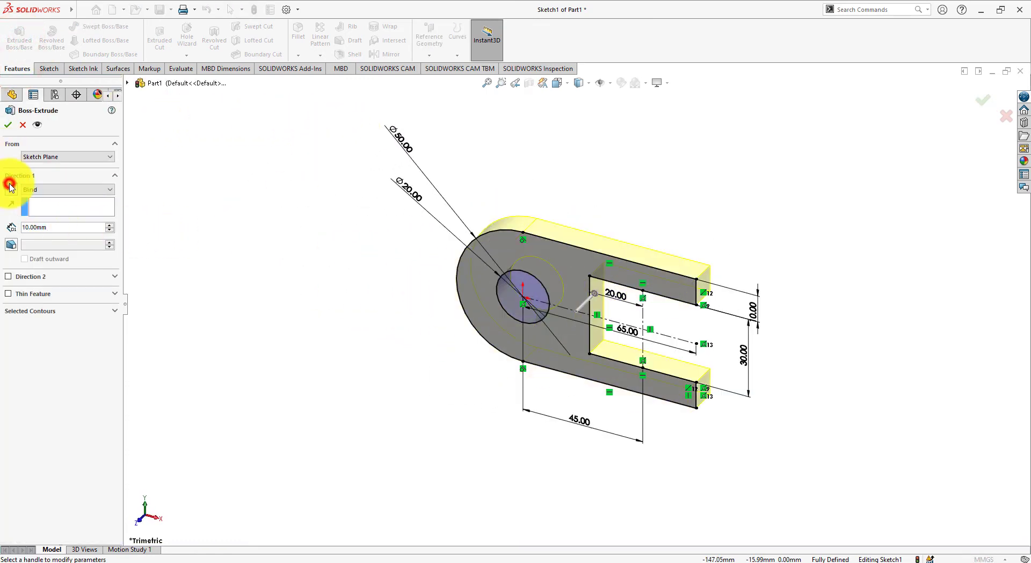
Check the bracket width in the reference drawing and complete the boss extrusion with a depth of 40 mm.
key(alt+Tab)
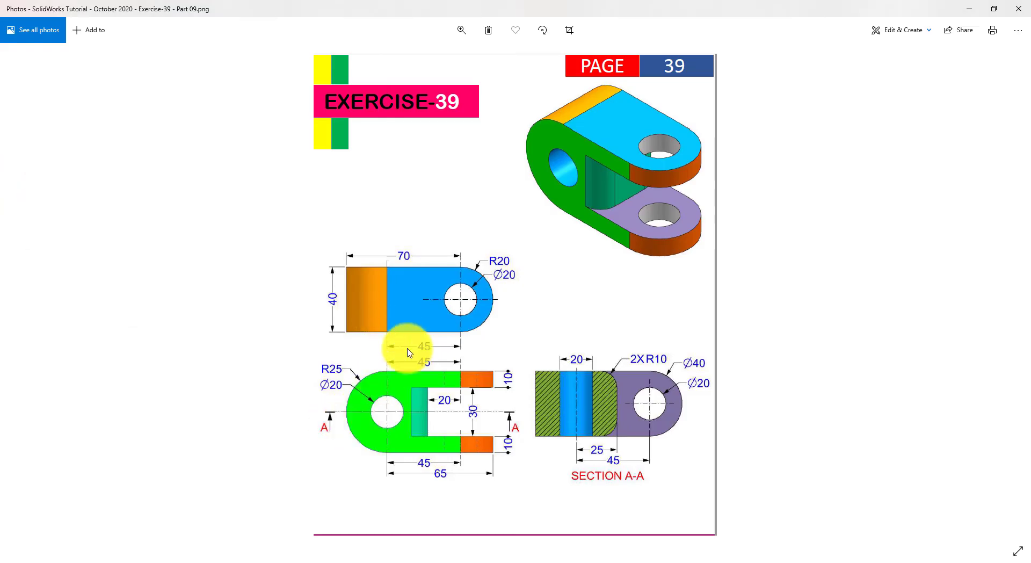
key(alt+Tab)
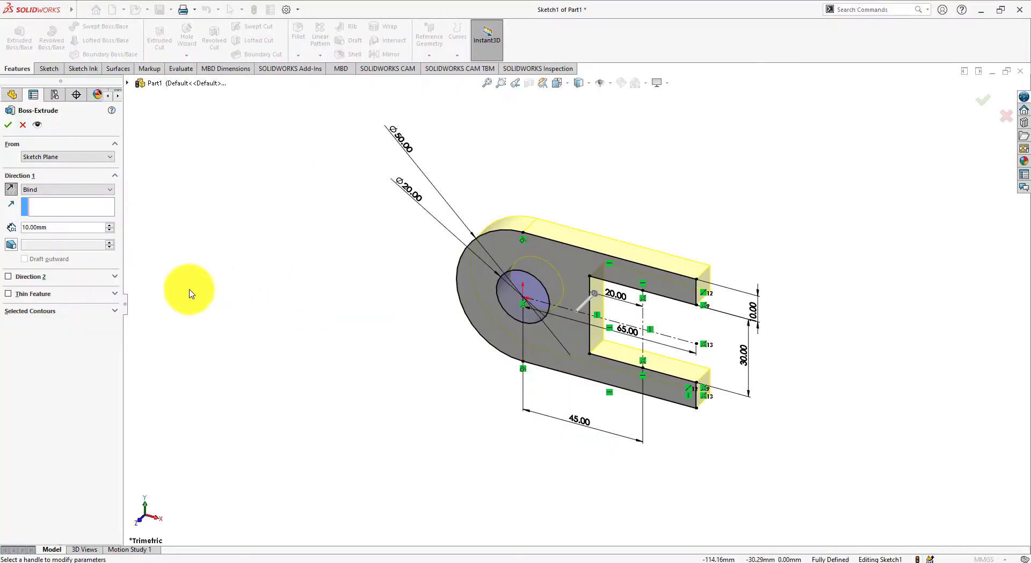
drag(59, 225, 2, 228)
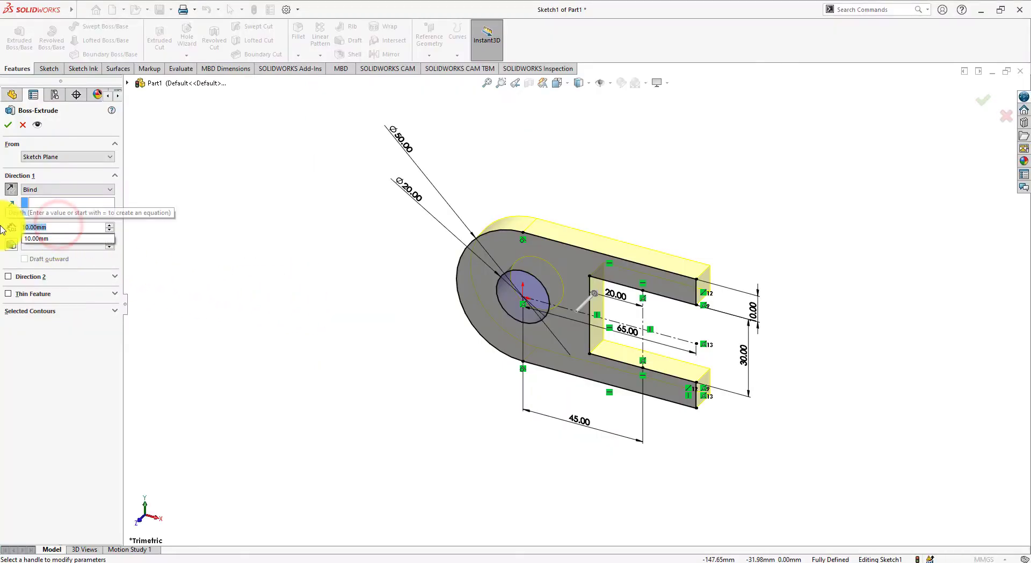
text(40)
key(Return)
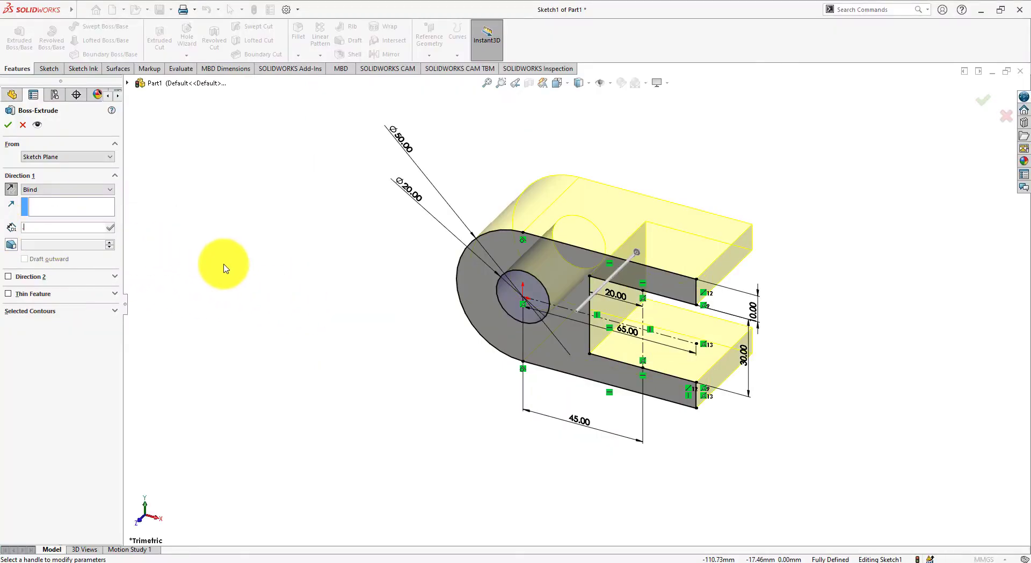
text(40.00mm)
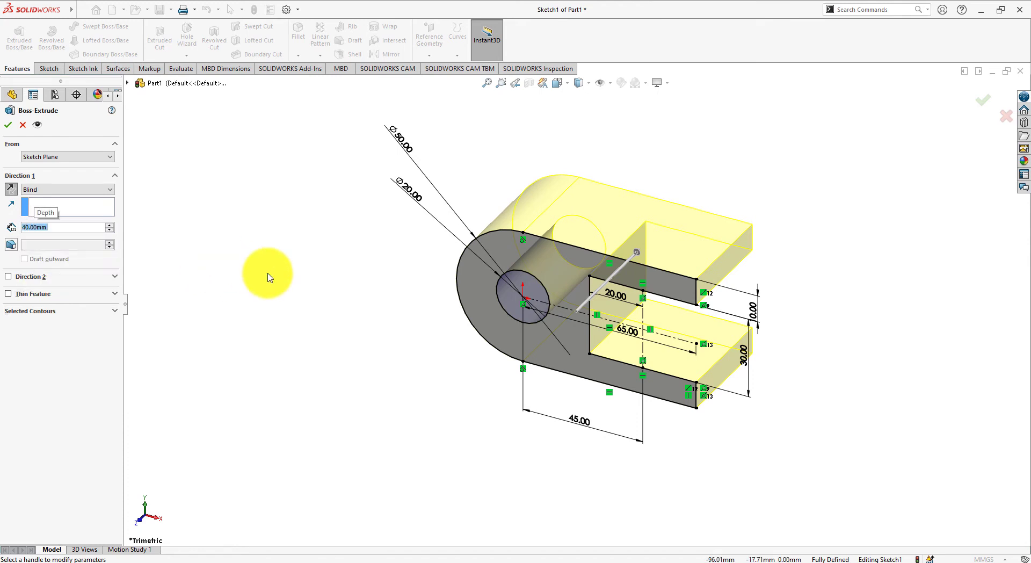
click(8, 125)
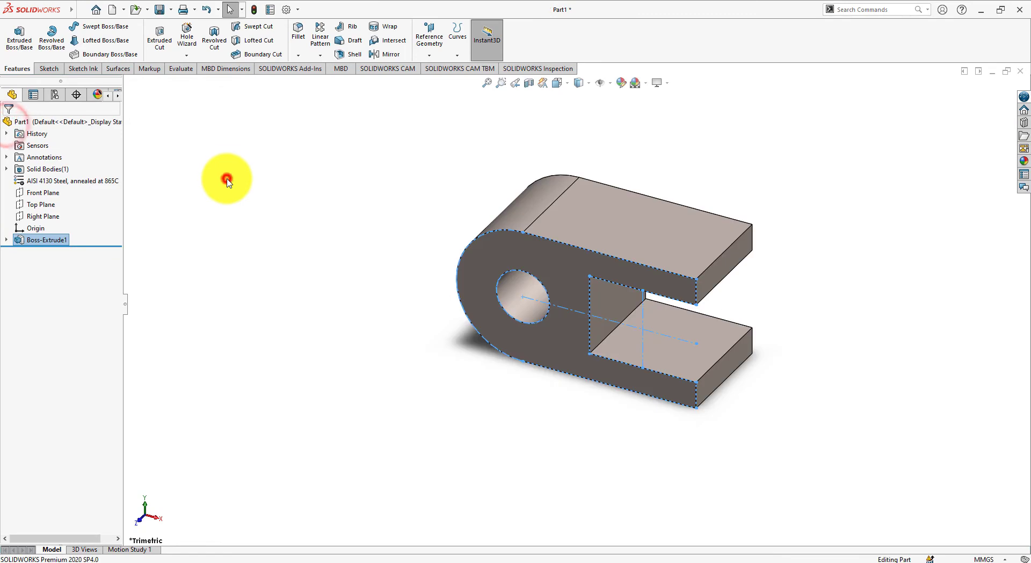
click(226, 178)
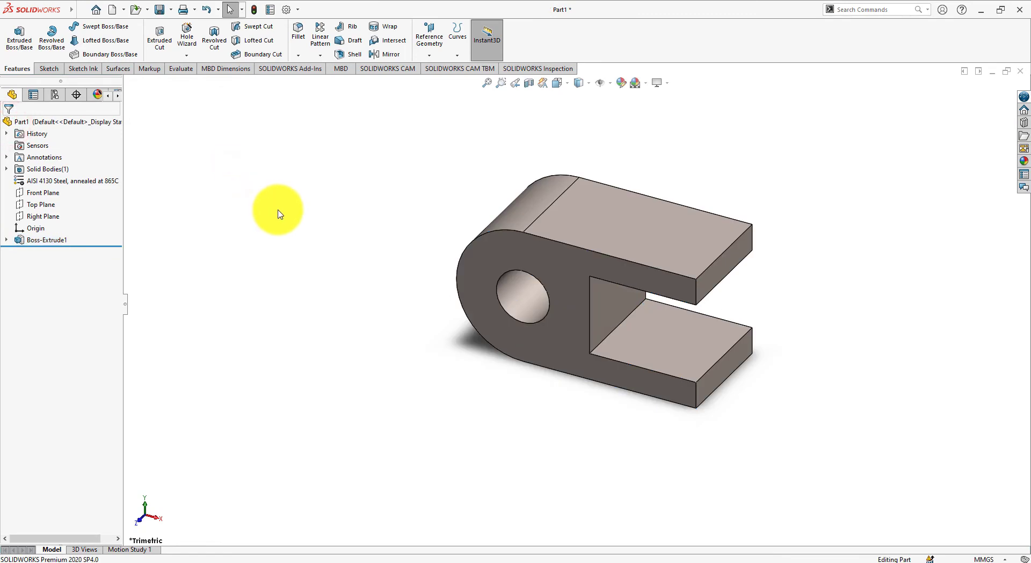